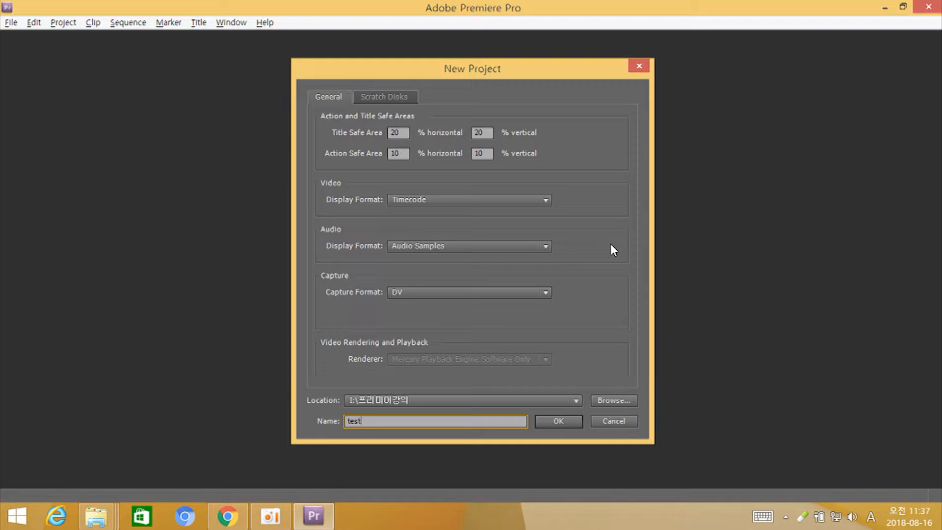
- Create the project test and its sequence, also named test, using the DVCPROHD 1080i60 preset
left_click(570, 423)
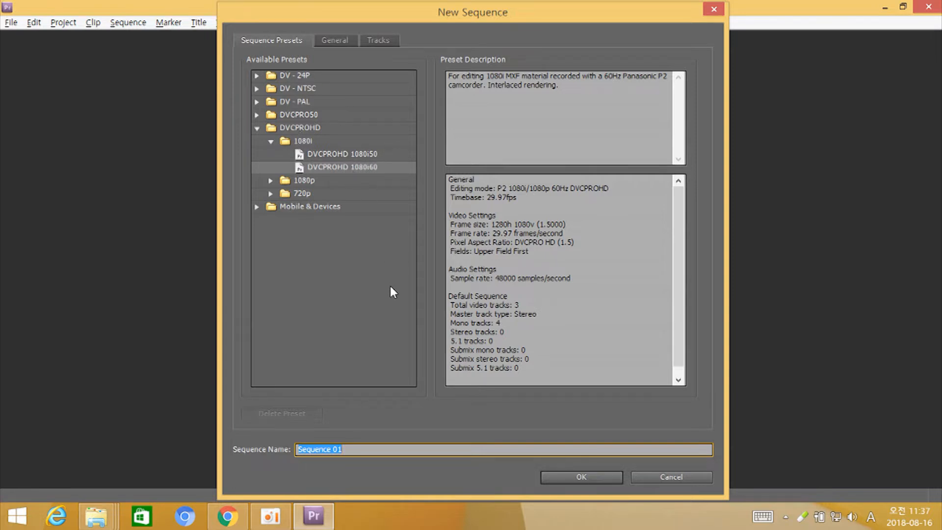
type("test")
key("Return")
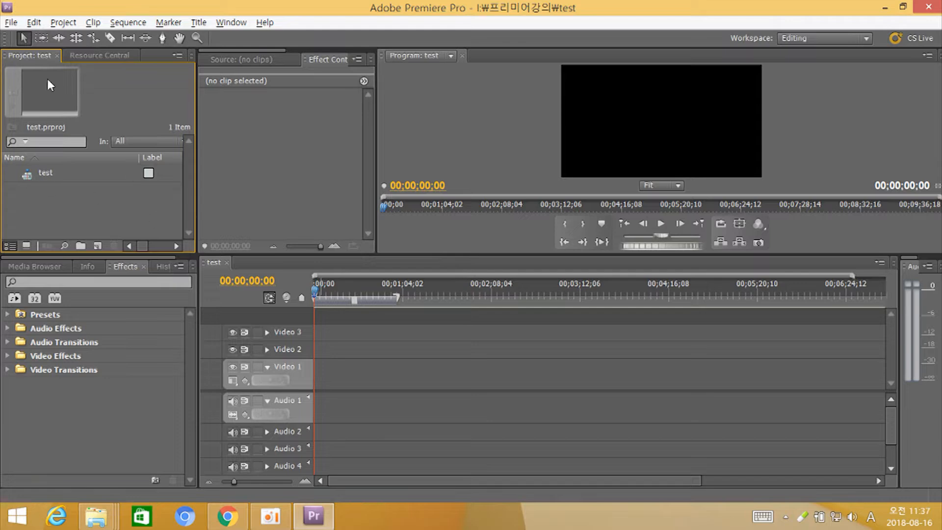
- Make the upper row of panels slightly taller and activate the Effect Controls, Program, Effects and Timeline panels in turn
mouse_move(123, 255)
left_mouse_down()
mouse_move(123, 281)
mouse_move(122, 269)
left_mouse_up()
left_click(285, 213)
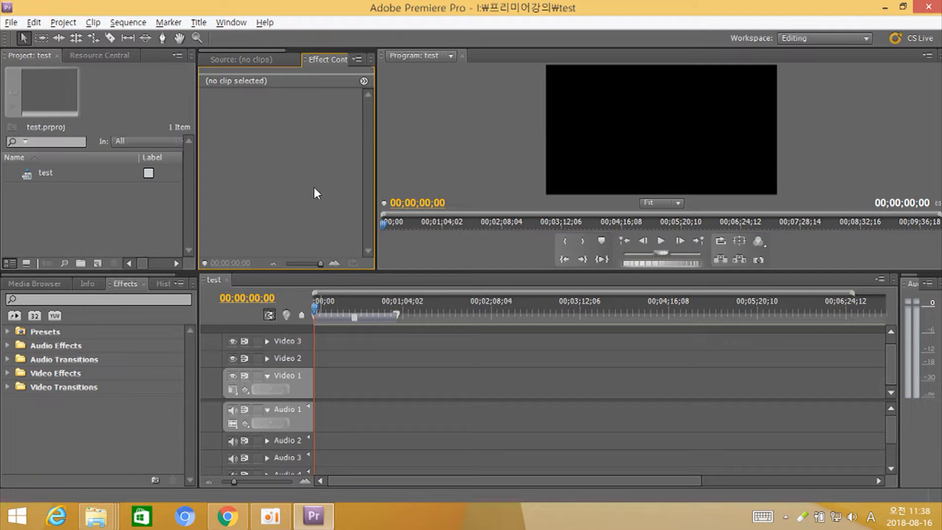
left_click(443, 156)
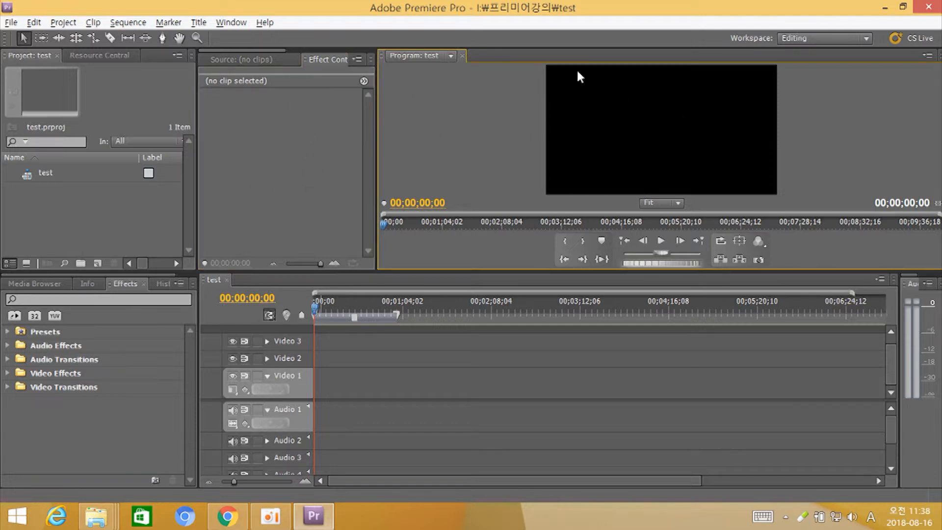
left_click(106, 429)
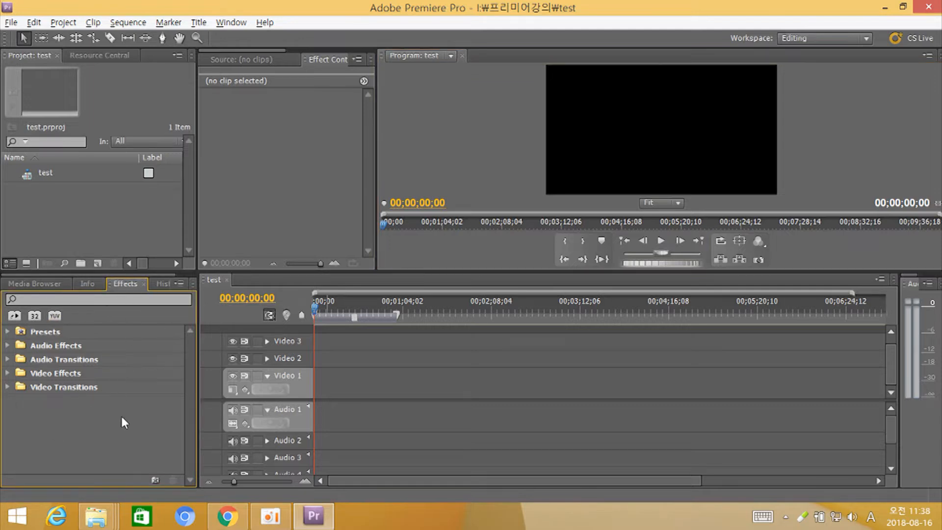
left_click(376, 379)
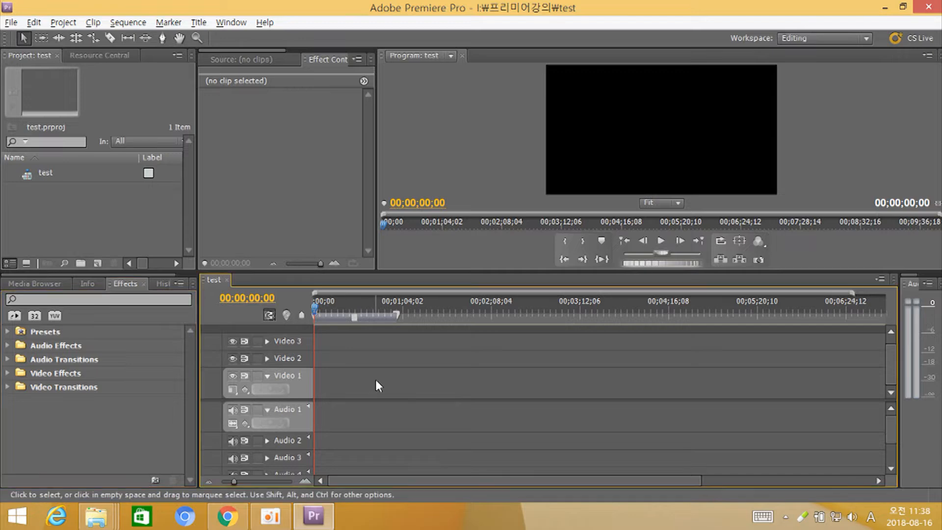
- Import the first four images of the 소스 folder, from the 1385268 image through babys-breath-2610214_1920, into the project
left_click(103, 233)
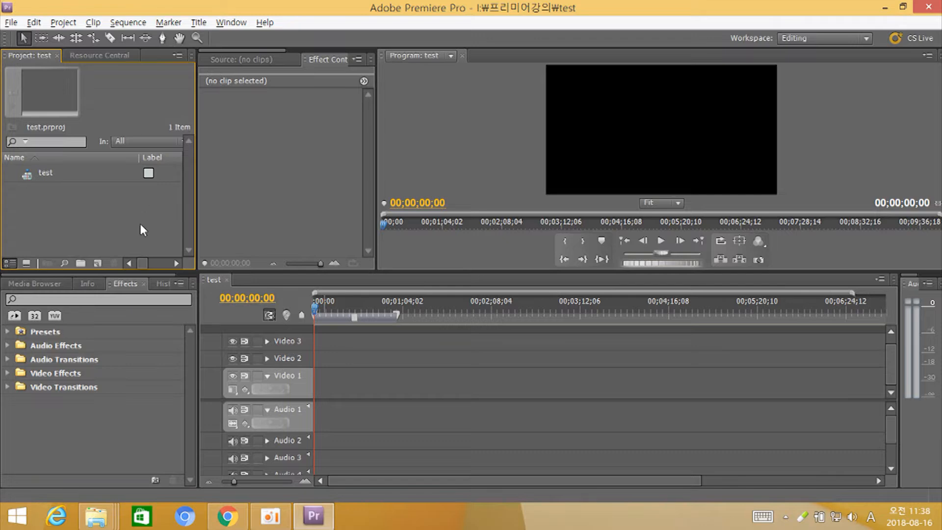
double_click(86, 221)
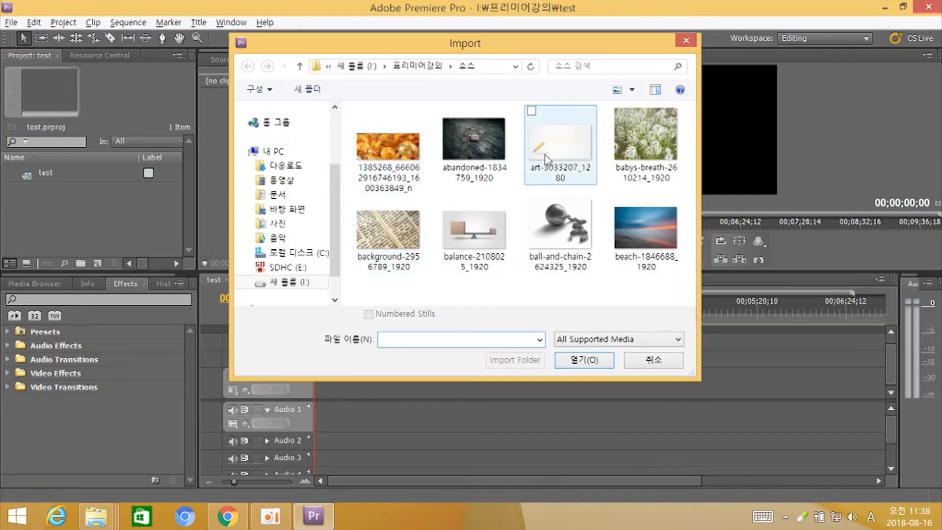
left_click_drag(696, 197, 364, 119)
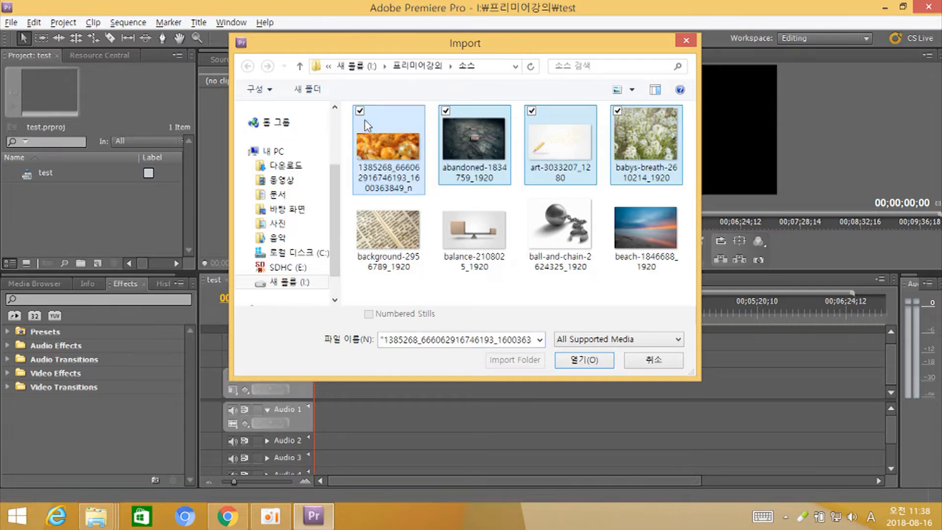
left_click(586, 361)
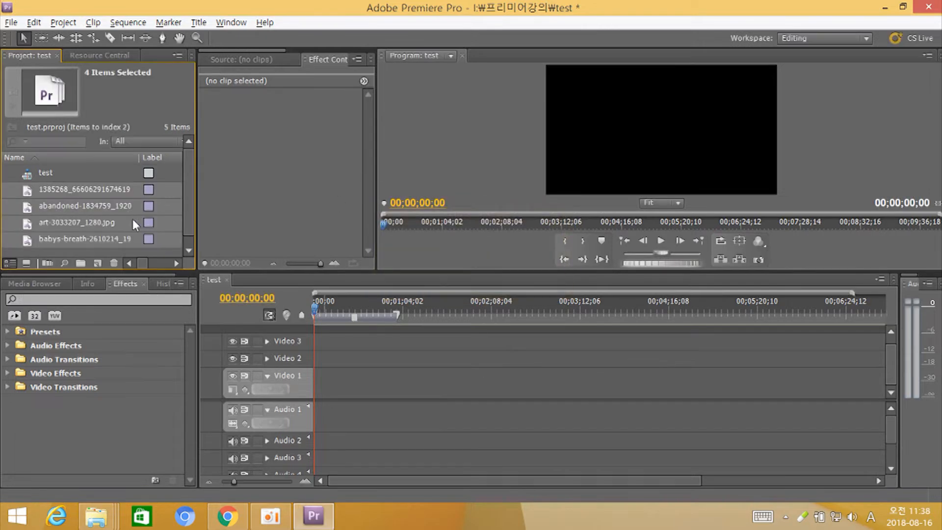
left_click(114, 251)
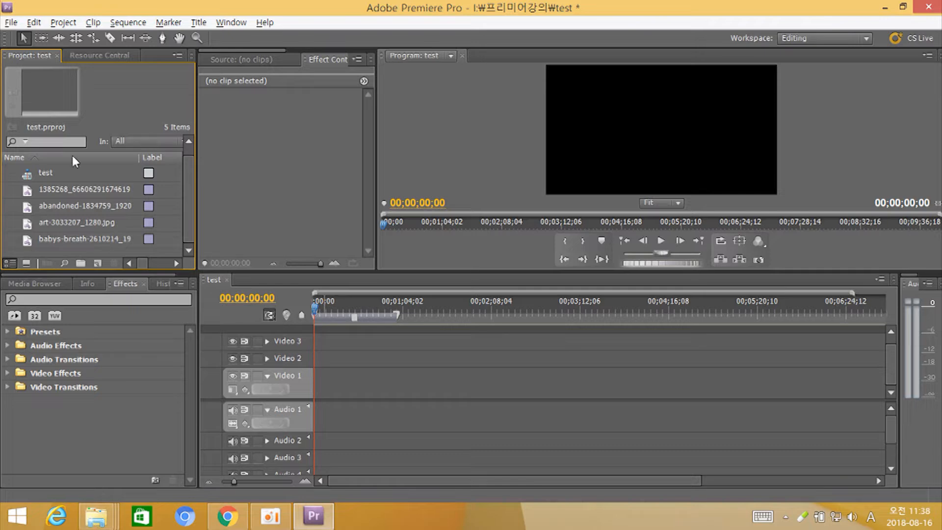
- Bring the background, balance, ball-and-chain and beach images from the 소스 File Explorer window into the project
mouse_move(96, 517)
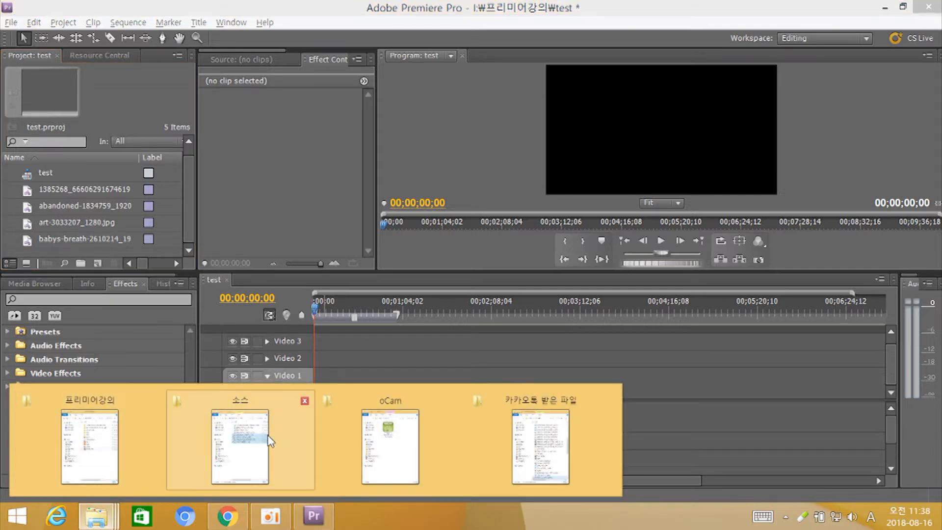
left_click(237, 430)
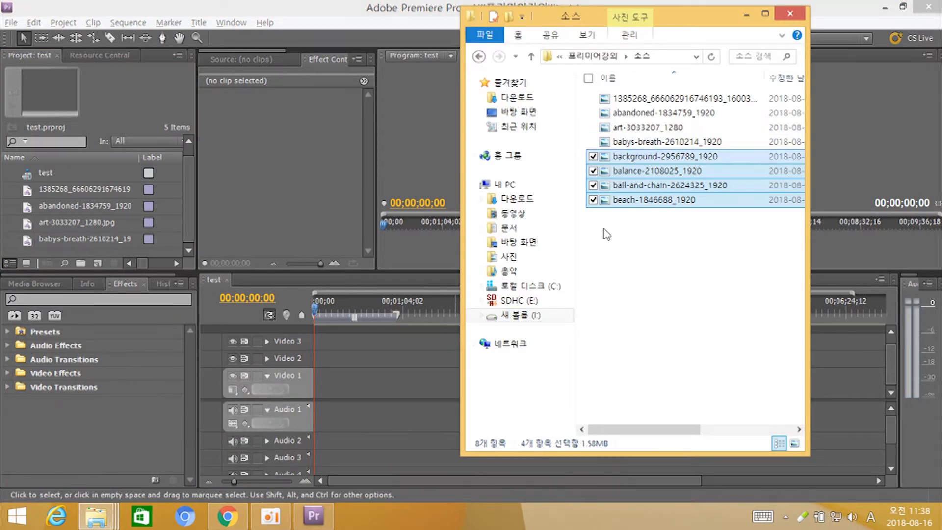
left_click_drag(646, 166, 110, 225)
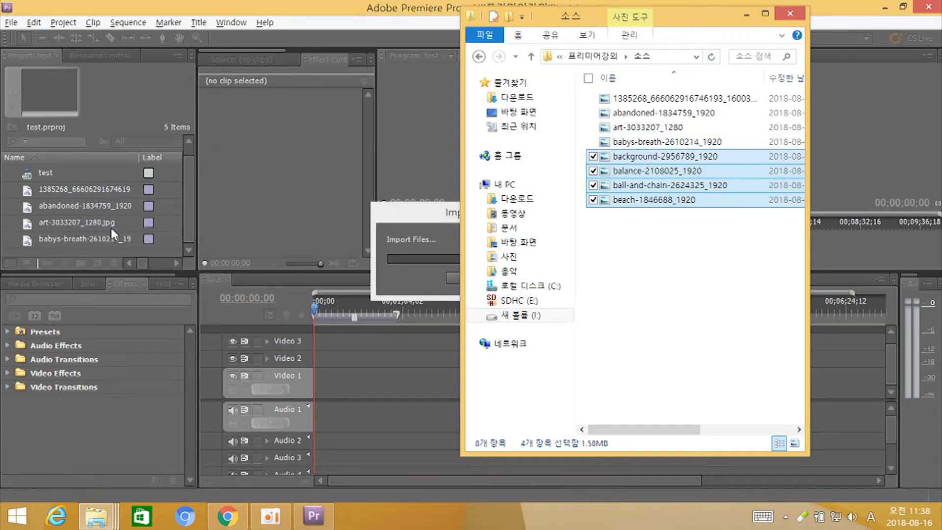
left_click(747, 15)
left_click_drag(195, 219, 187, 248)
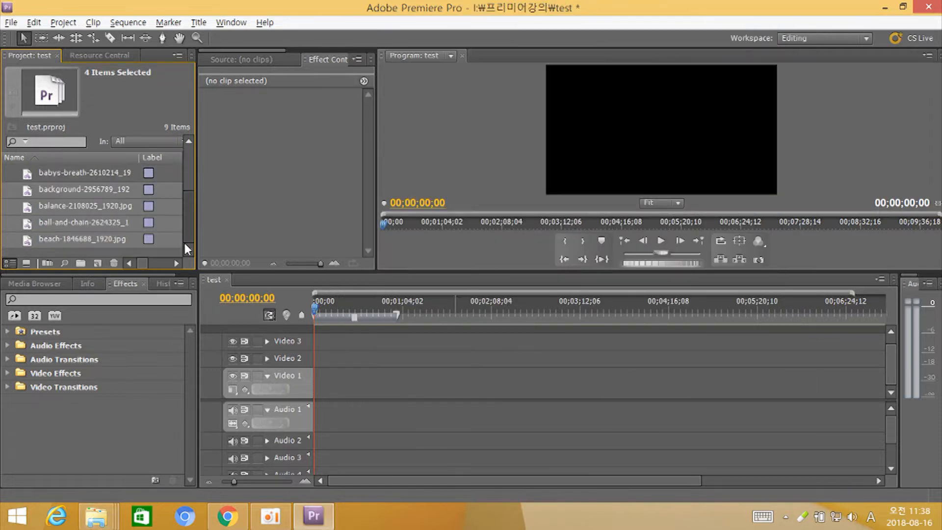
- Create a new bin at the root of the project, keeping its default name
left_click(127, 252)
left_click(80, 263)
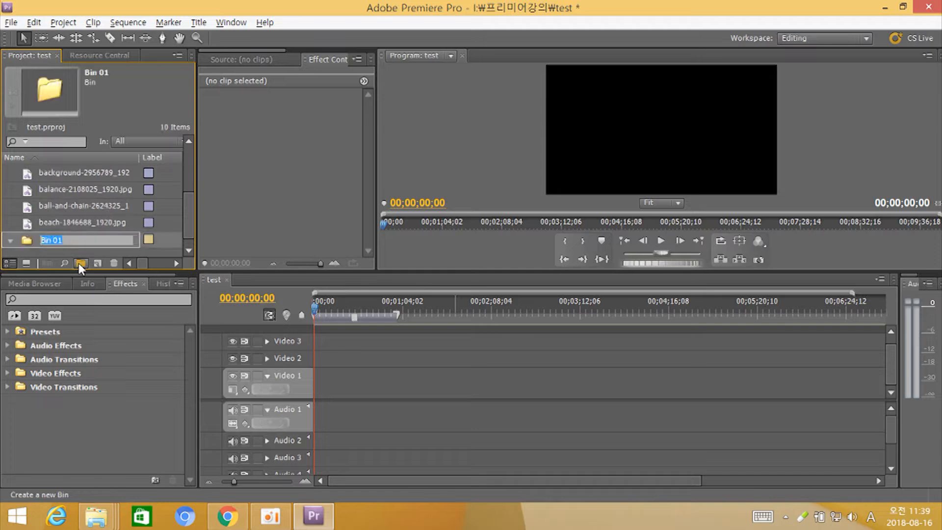
key("Return")
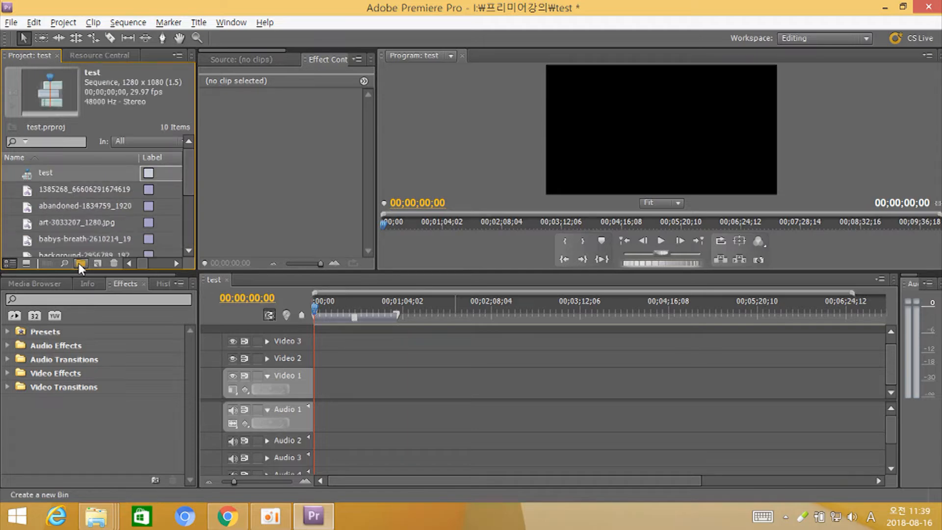
- Move all eight imported images into the new bin, leaving the test sequence outside
left_click(34, 192)
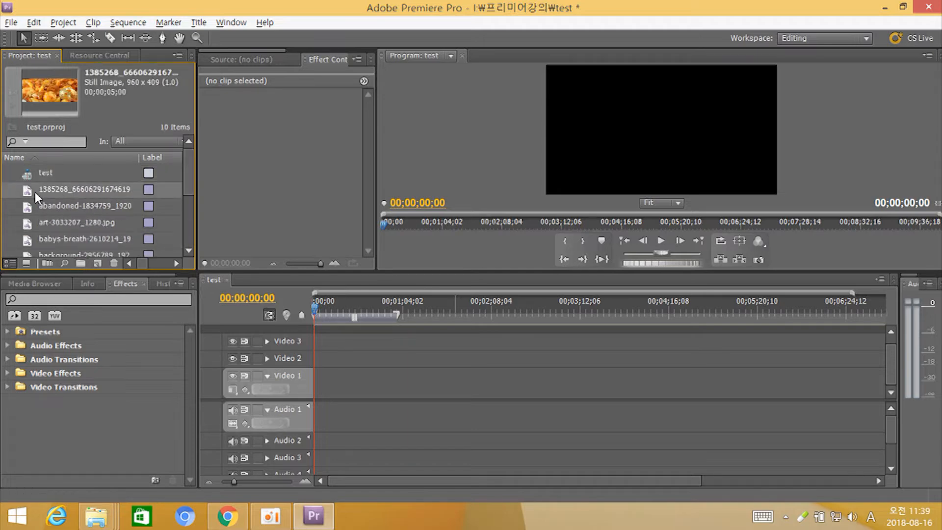
scroll(34, 193, "down", 3)
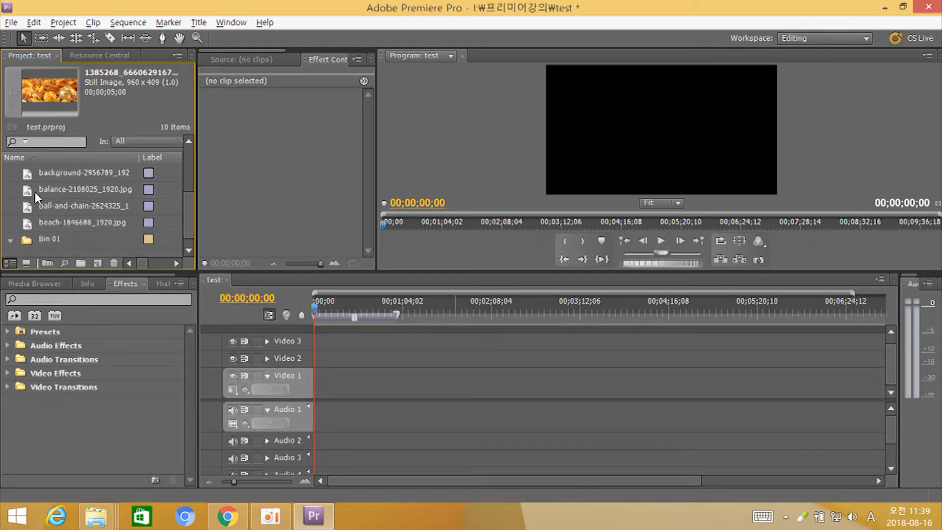
left_click(36, 223)
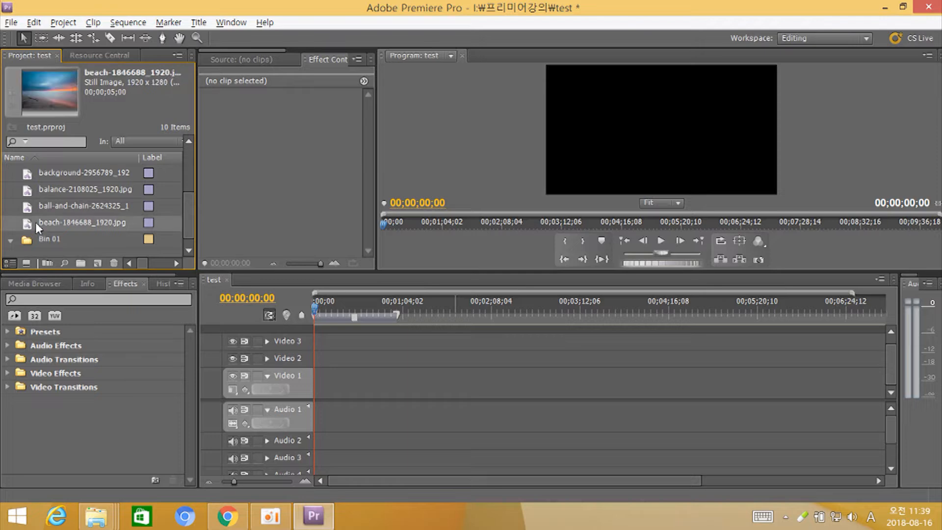
scroll(74, 187, "up", 3)
left_click(33, 193, "shift")
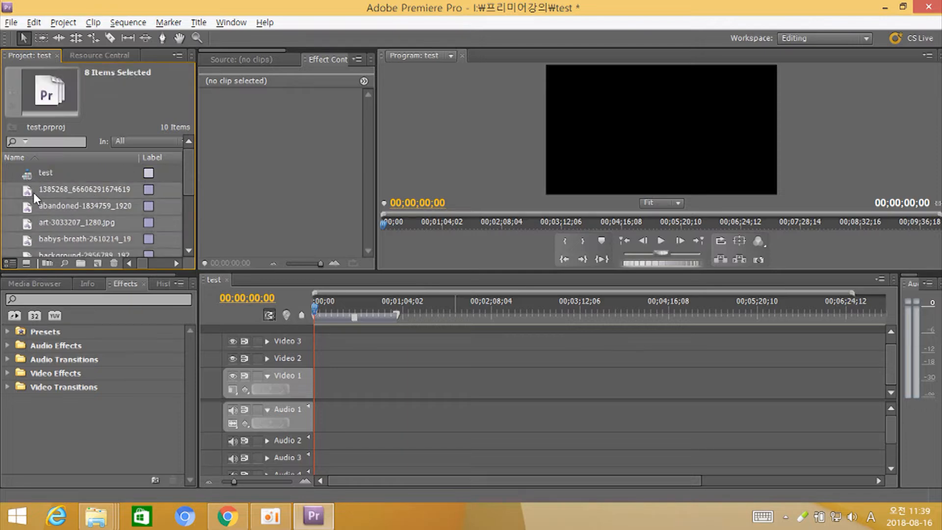
left_click_drag(34, 193, 52, 244)
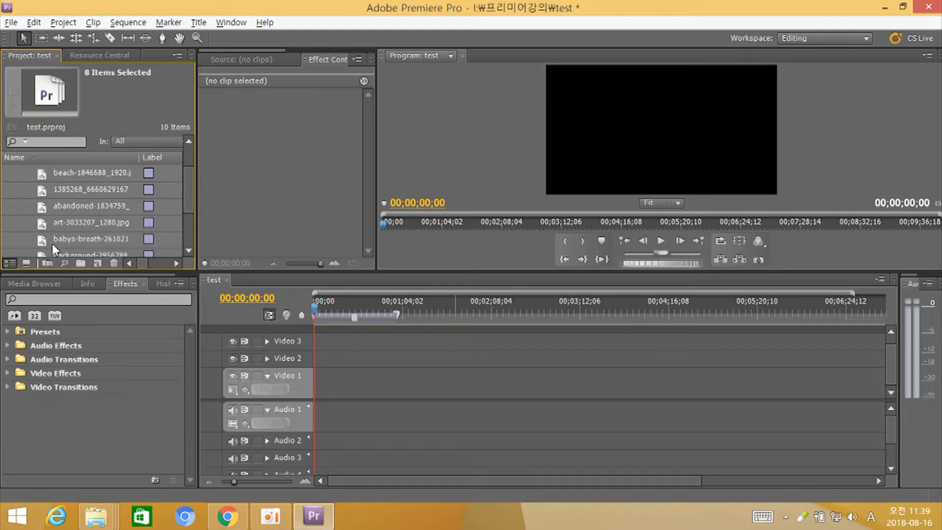
scroll(53, 244, "down", 1)
scroll(54, 240, "up", 2)
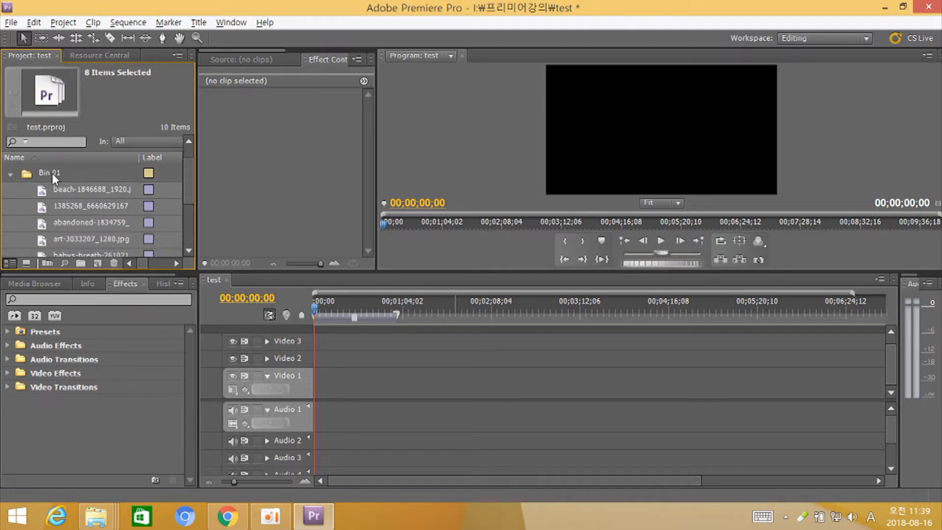
- Place beach-1846688_1920.jpg at the start of the Video 1 track and enlarge the timeline scale around it
left_click(63, 185)
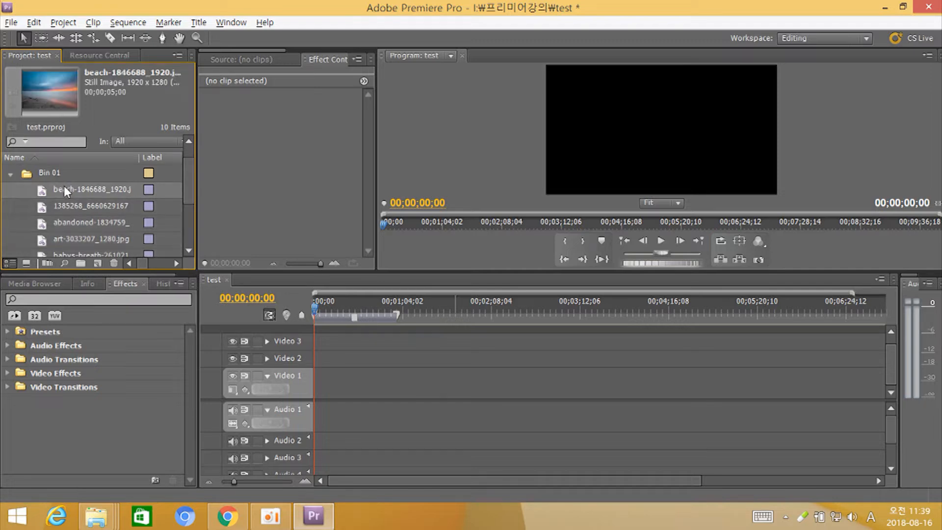
left_click_drag(52, 189, 318, 375)
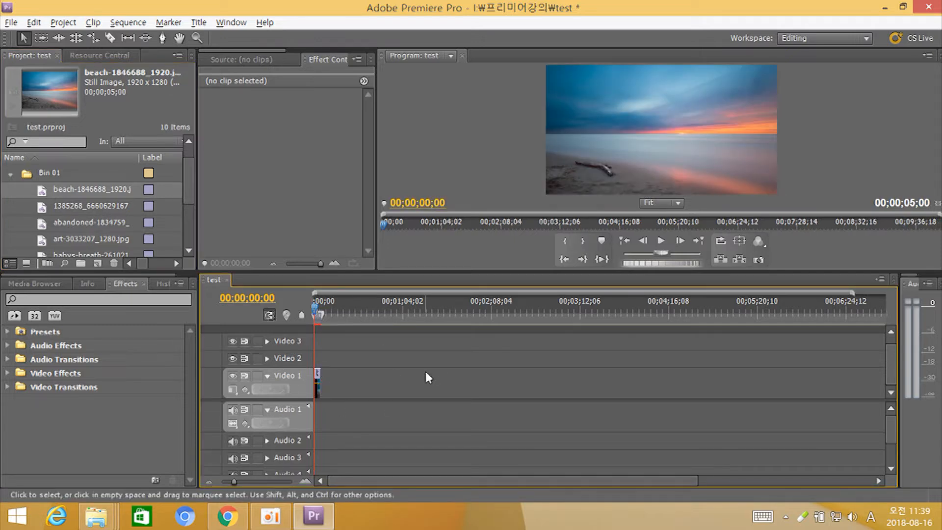
key("equal")
key("equal")
key("equal")
key("equal")
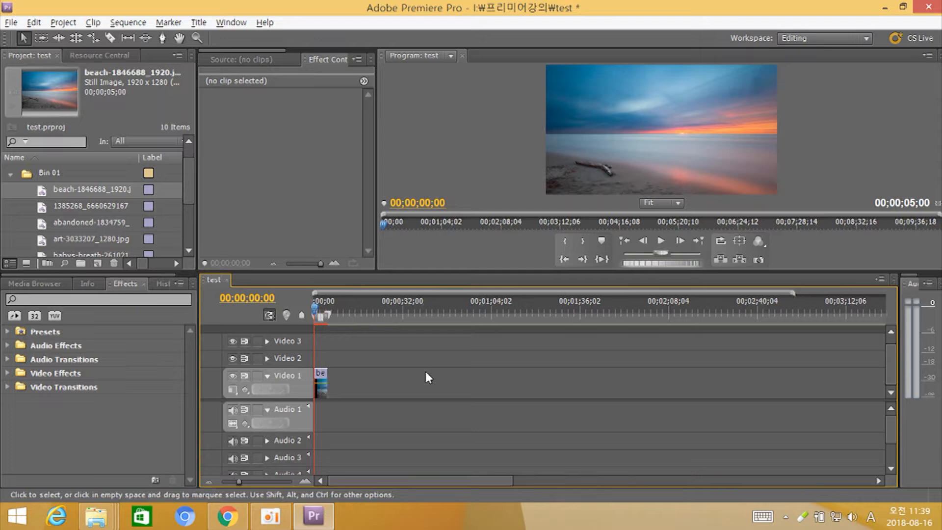
key("equal")
key("equal")
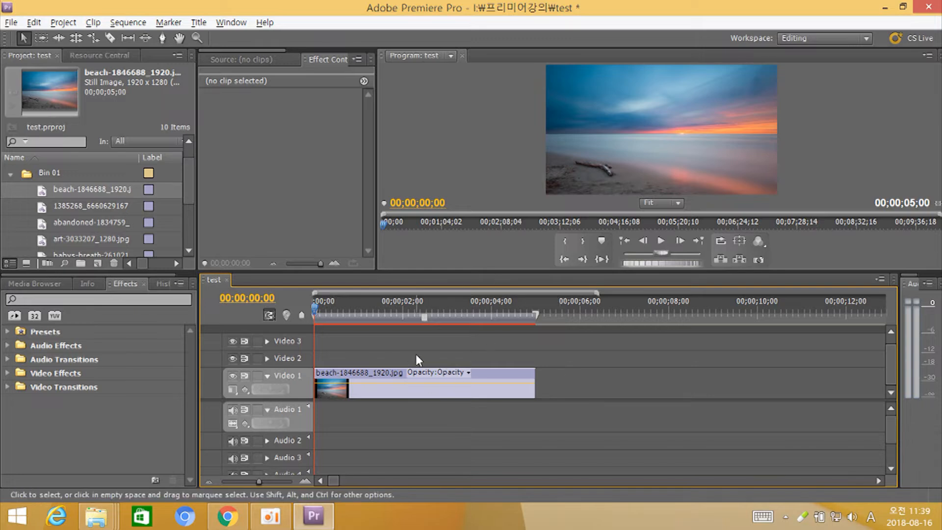
- Split the beach clip on Video 1 at 00;00;01;00 with the Razor tool
left_click(248, 298)
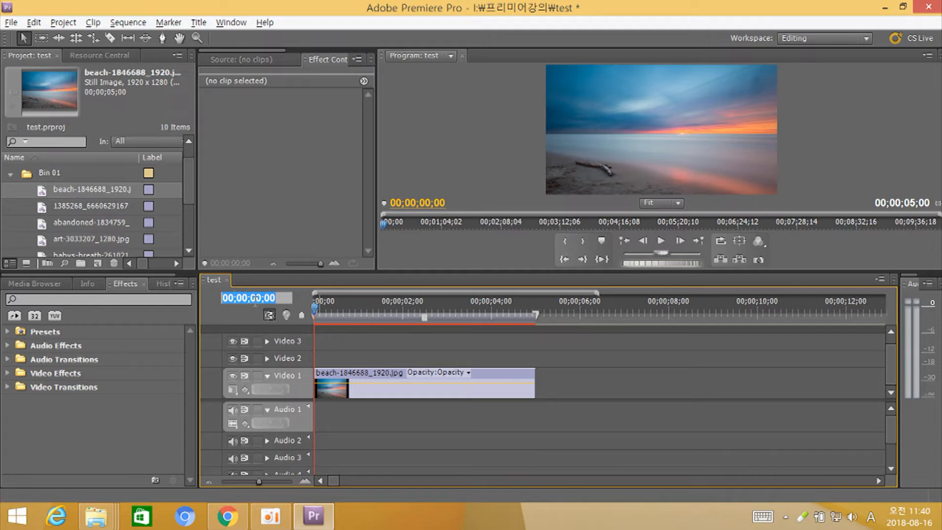
left_click(269, 314)
type("100")
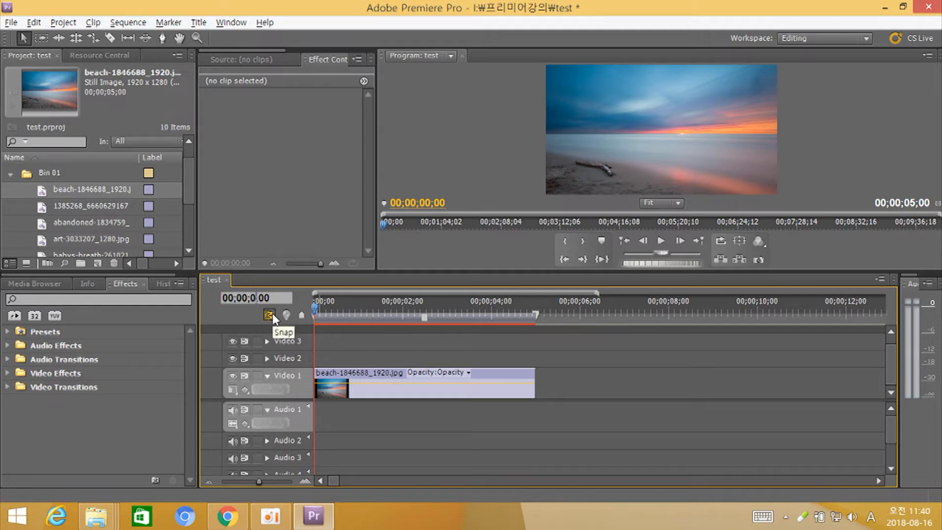
key("Return")
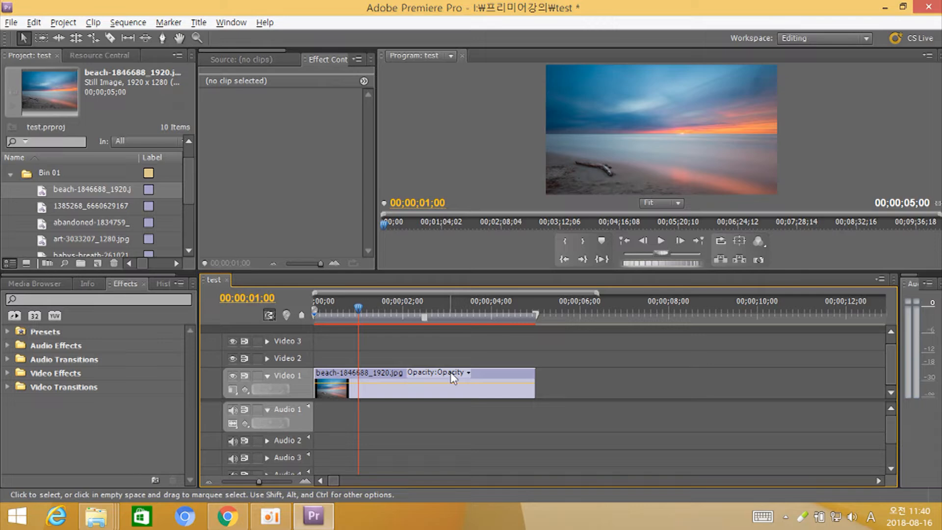
key("p")
left_click(108, 39)
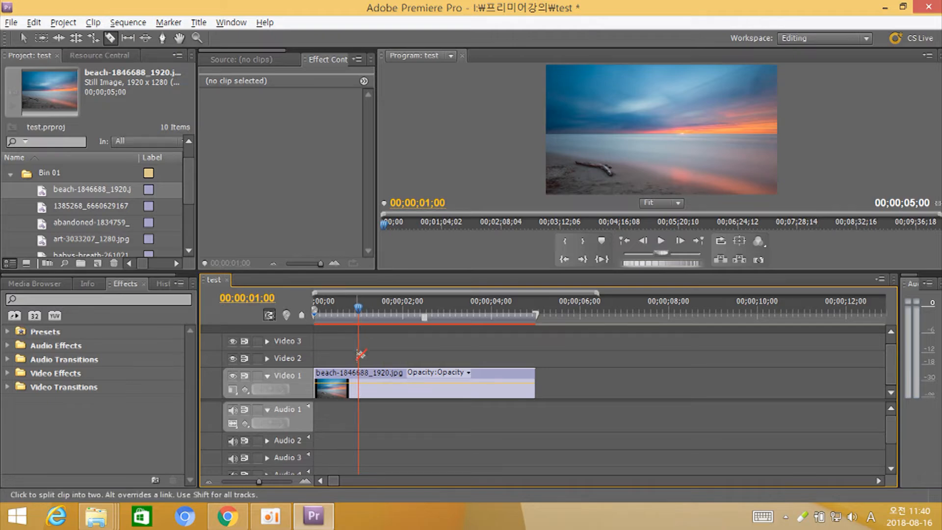
left_click(362, 382)
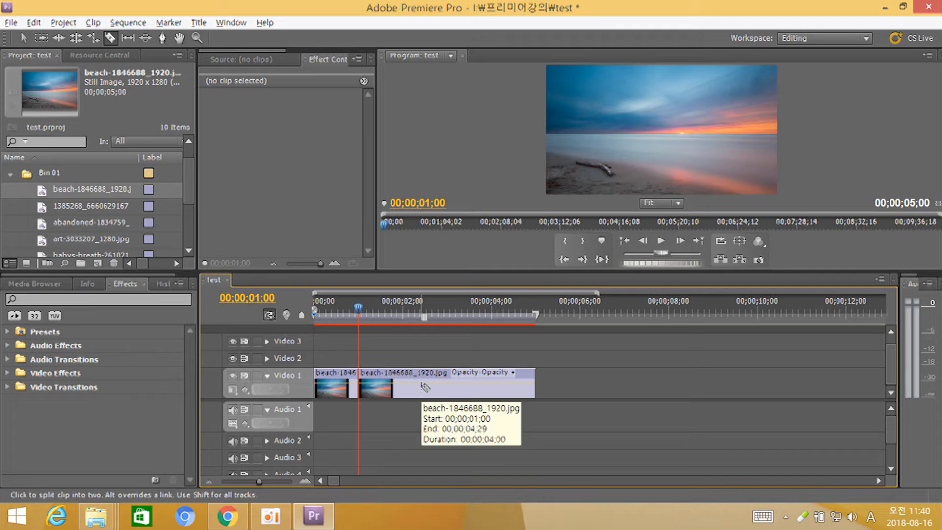
- Separate the second part of the split beach clip from the first and delete it
key("v")
left_click_drag(423, 392, 472, 393)
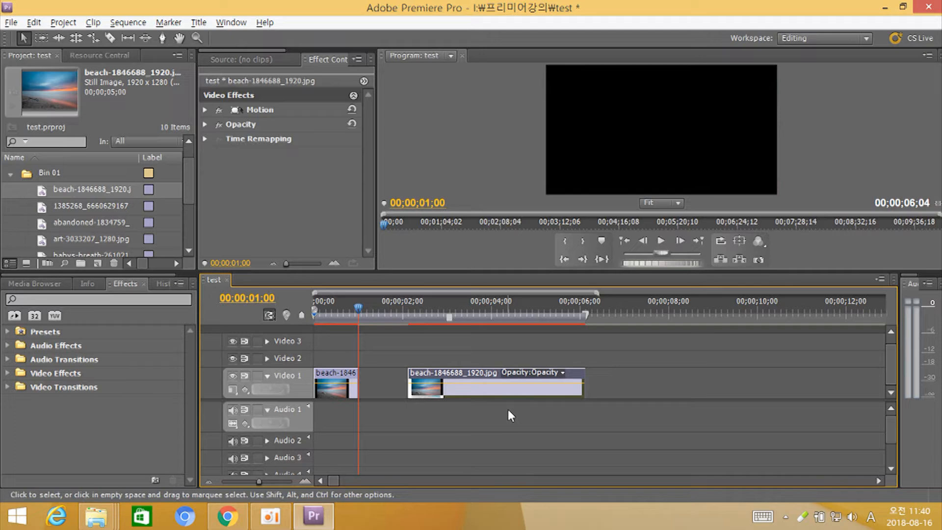
key("Delete")
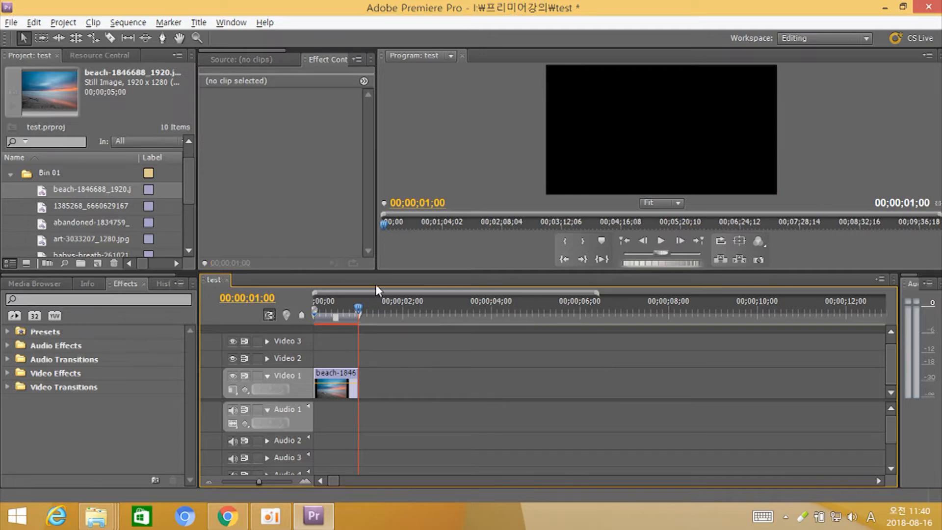
- Place the 1385268 food image on Video 1 directly after the one-second beach clip
left_click(30, 204)
left_click_drag(47, 205, 478, 393)
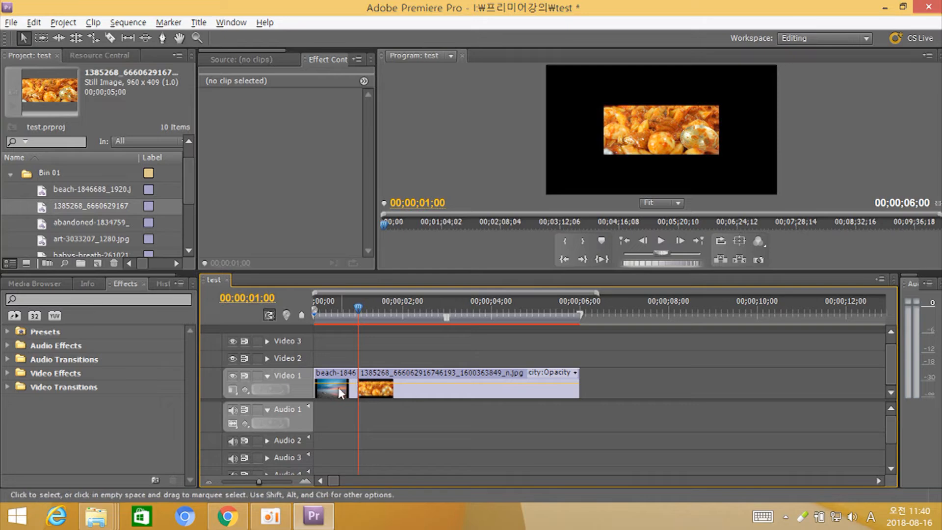
- Move the playhead to 00;00;02;00 and trim the end of the 1385268 food clip back to it
left_click(262, 294)
left_click(261, 297)
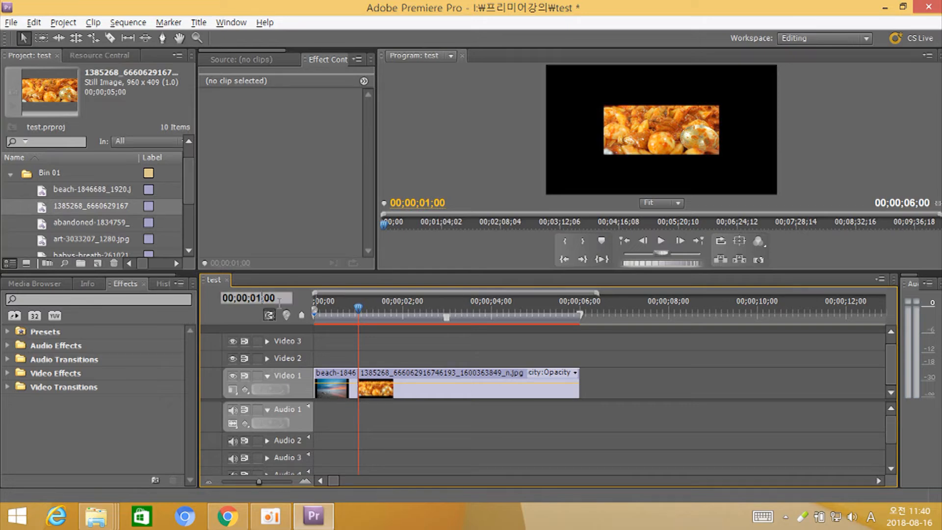
key("BackSpace")
type("2")
key("Return")
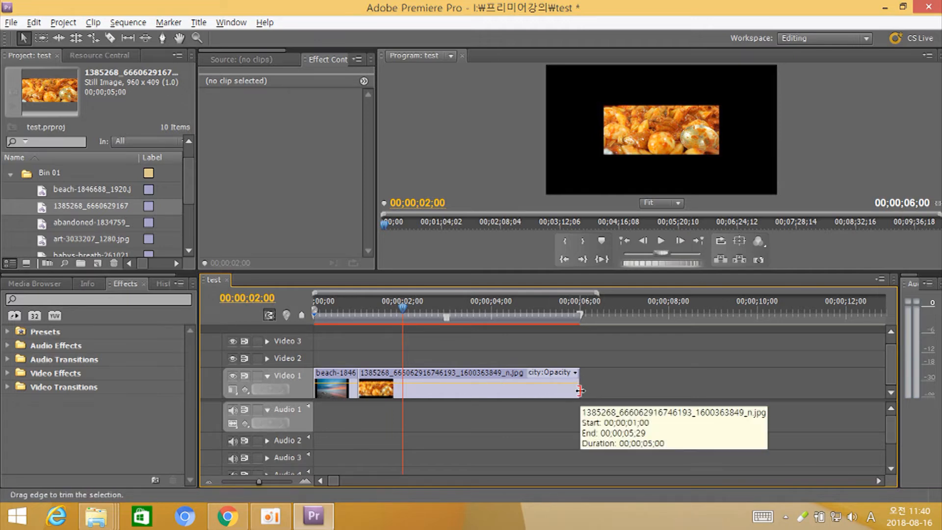
left_click_drag(580, 390, 399, 390)
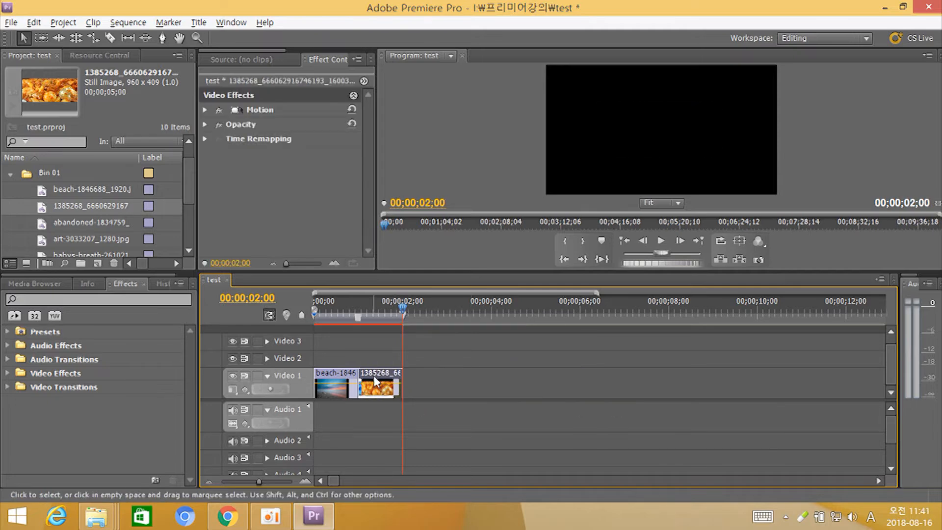
left_click(464, 383)
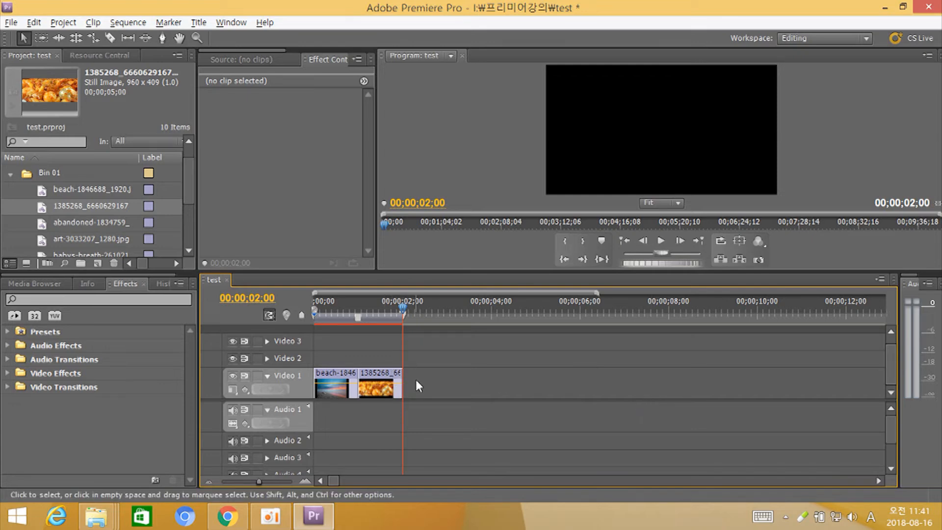
- Place abandoned-1834759_1920.jpg on Video 1 directly after the food clip and move the playhead to 00;00;03;00
left_click_drag(58, 221, 412, 380)
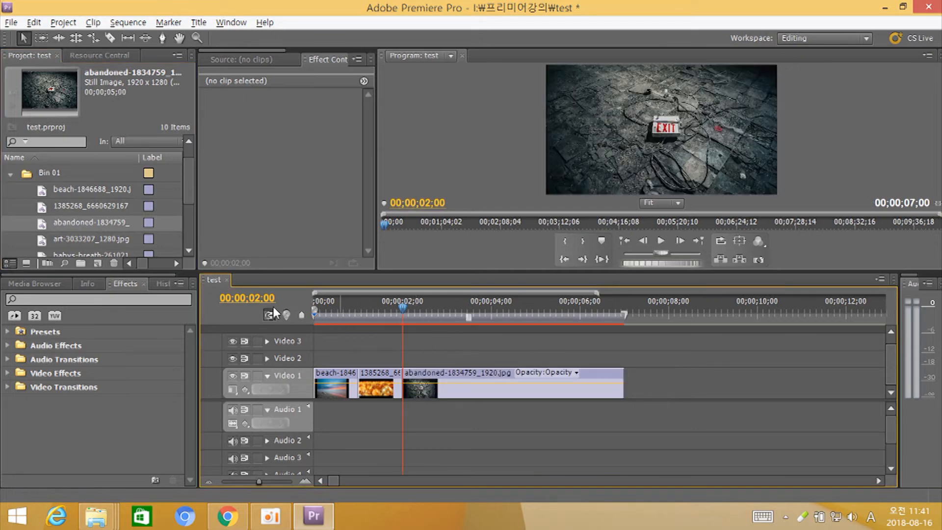
left_click(252, 298)
left_click(264, 298)
key("BackSpace")
type("3")
key("Return")
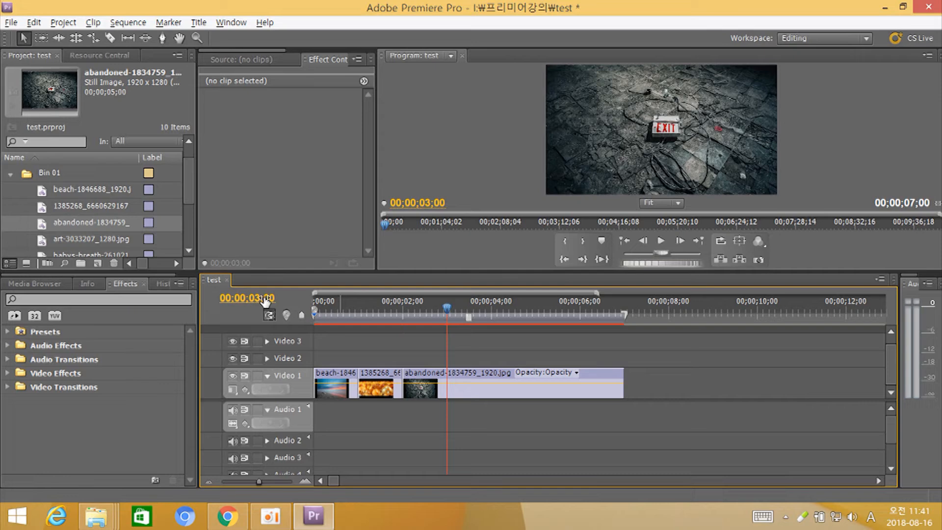
- Split the abandoned clip at 00;00;03;00 with the Razor tool and delete its second part
key("c")
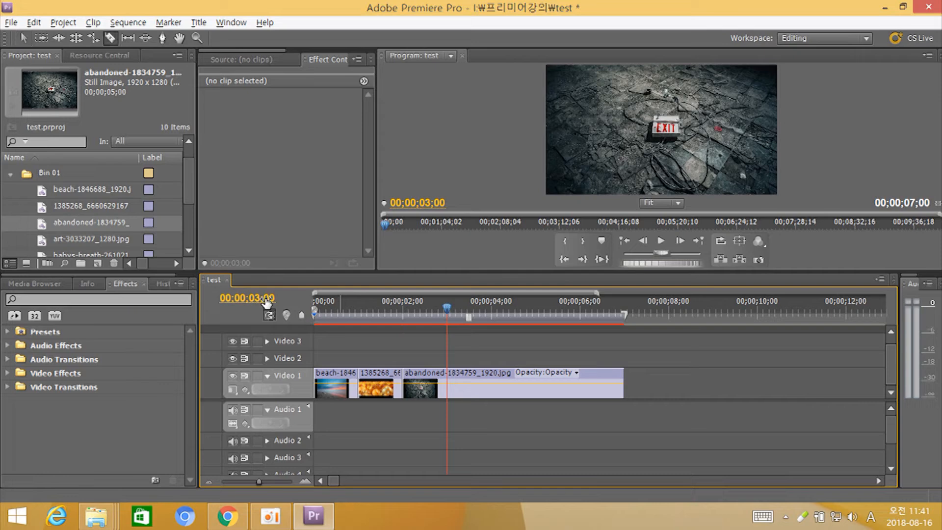
left_click(448, 376)
key("v")
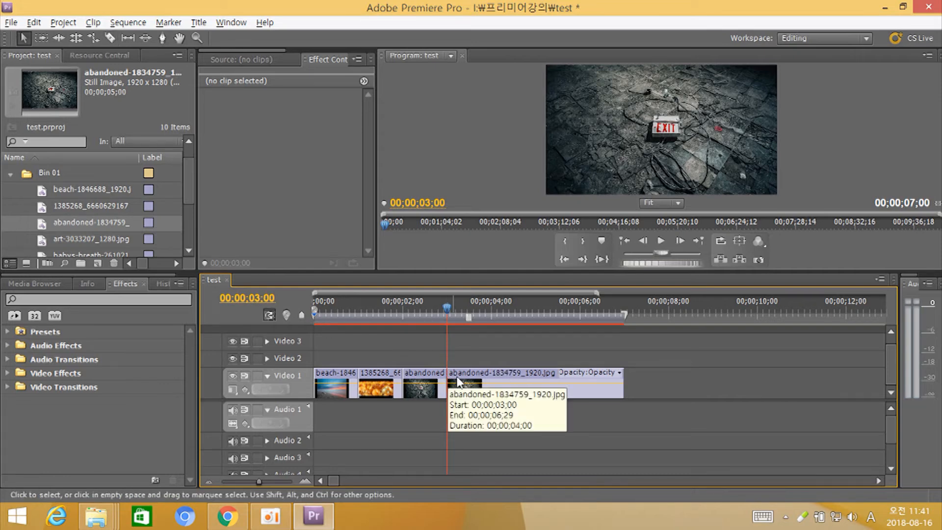
left_click(495, 390)
key("Delete")
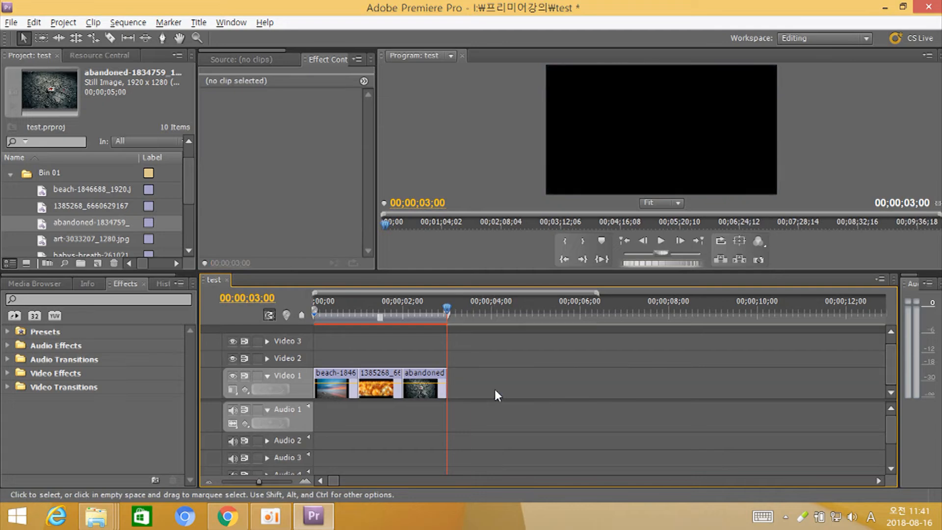
- Place art-3033207_1280.jpg on Video 1 directly after the abandoned clip and move the playhead to 00;00;04;00
left_click_drag(57, 233, 484, 378)
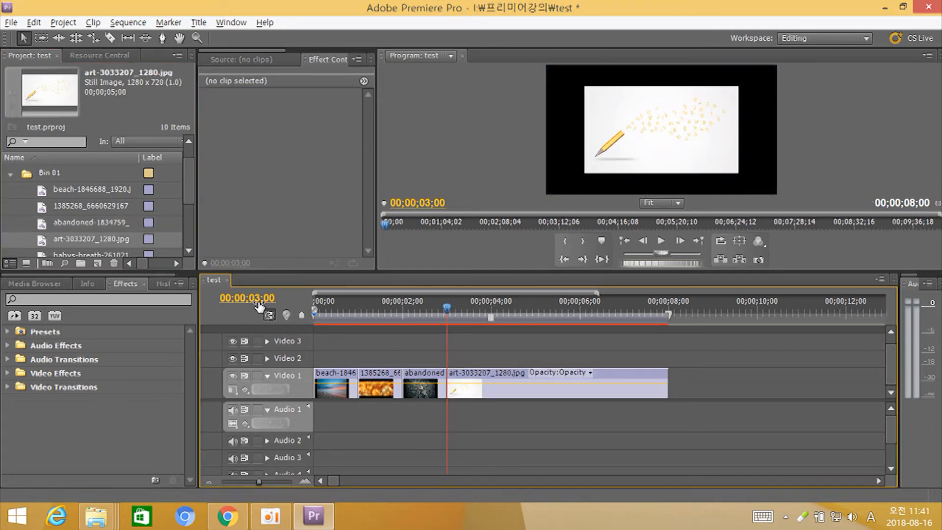
left_click(261, 298)
key("BackSpace")
type("4")
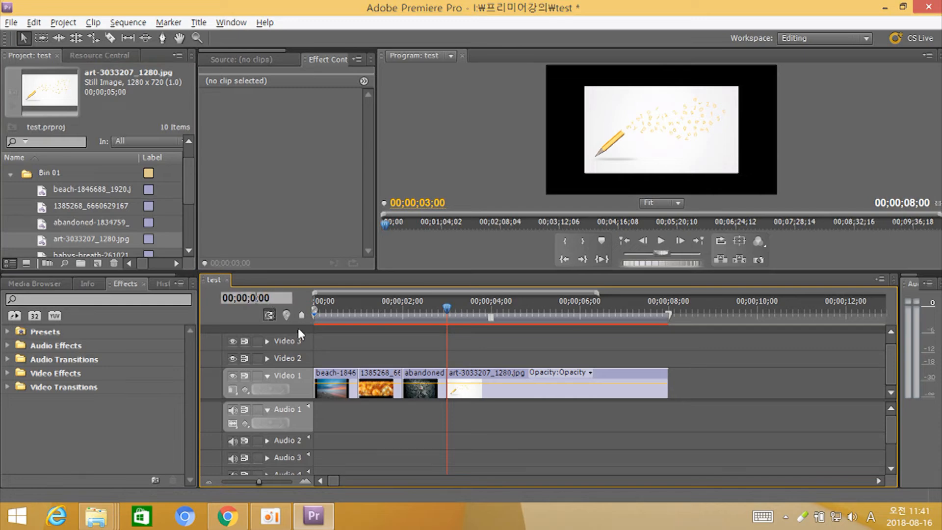
key("Return")
- Split the art clip at 00;00;04;00 with the Razor tool and delete its second part
key("c")
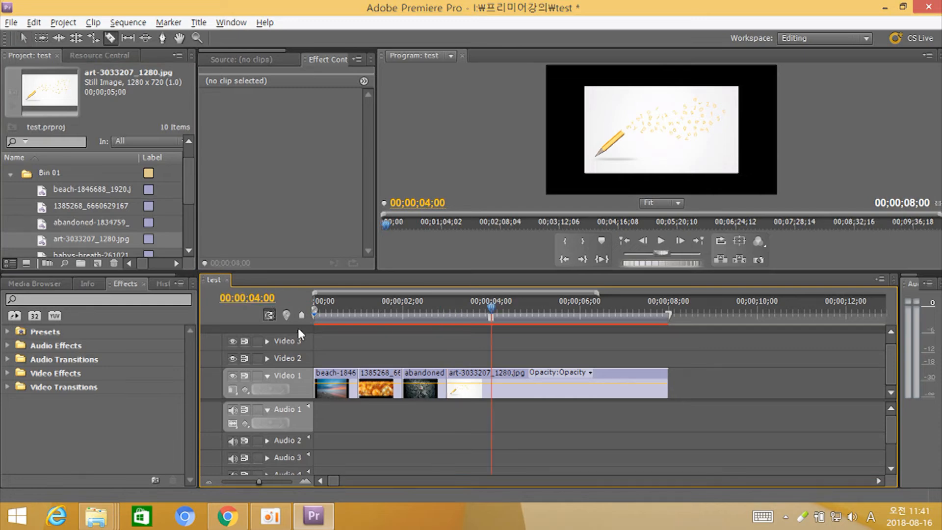
left_click(492, 380)
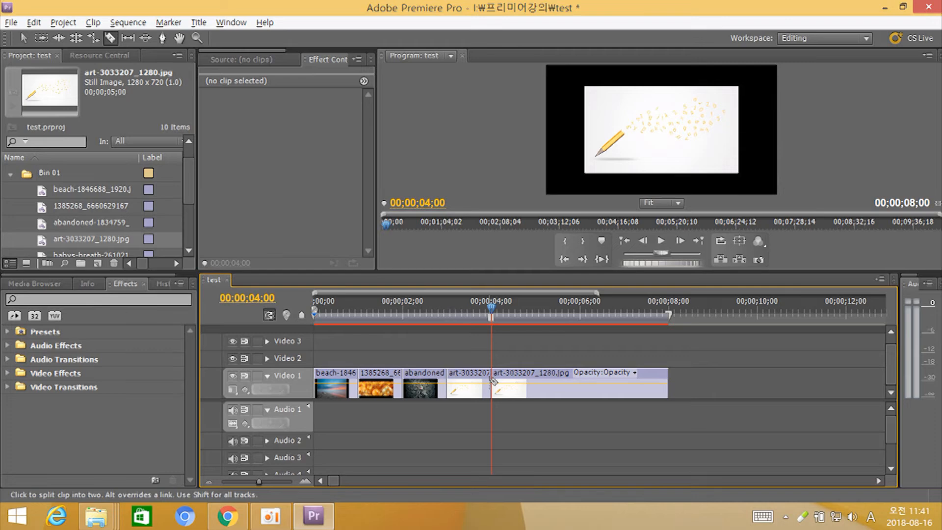
key("v")
left_click(531, 395)
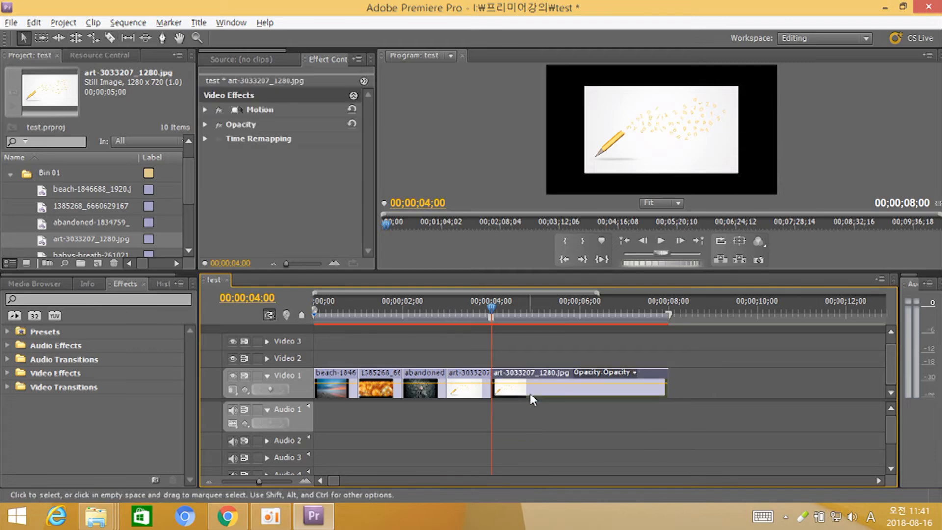
key("Delete")
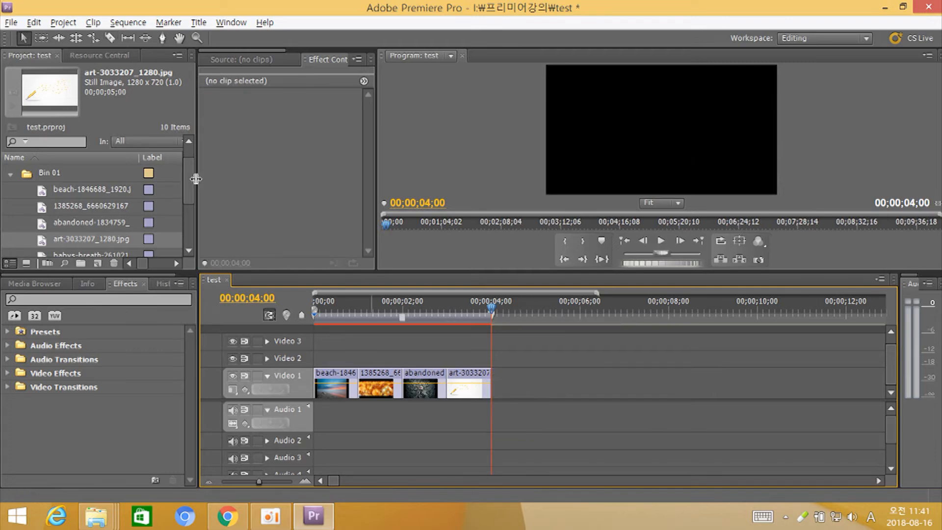
- Place babys-breath-2610214_1920.jpg on Video 1 directly after the art clip and move the playhead to 00;00;05;00
left_click_drag(190, 190, 187, 205)
left_click(55, 222)
left_click_drag(55, 222, 496, 392)
left_click(247, 298)
type("5")
key("Return")
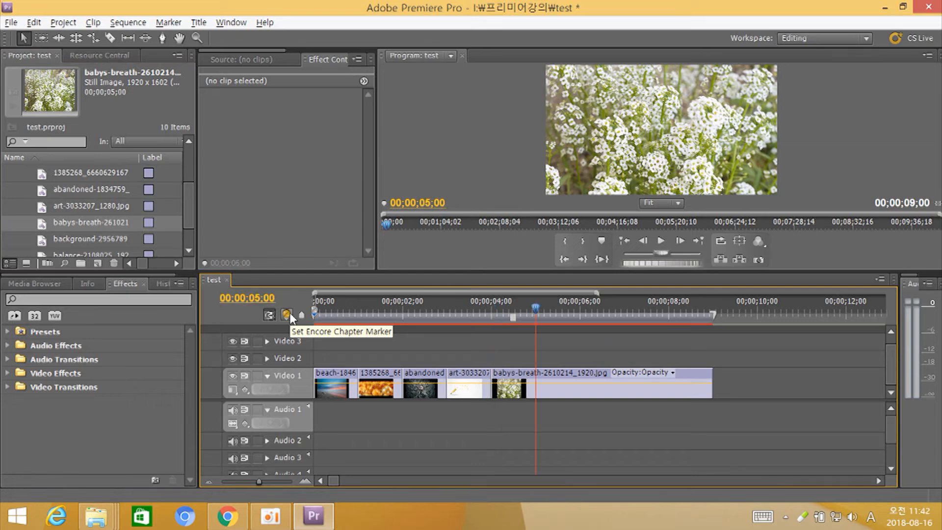
- Split the babys-breath clip at 00;00;05;00 with the Razor tool and delete its second part
key("c")
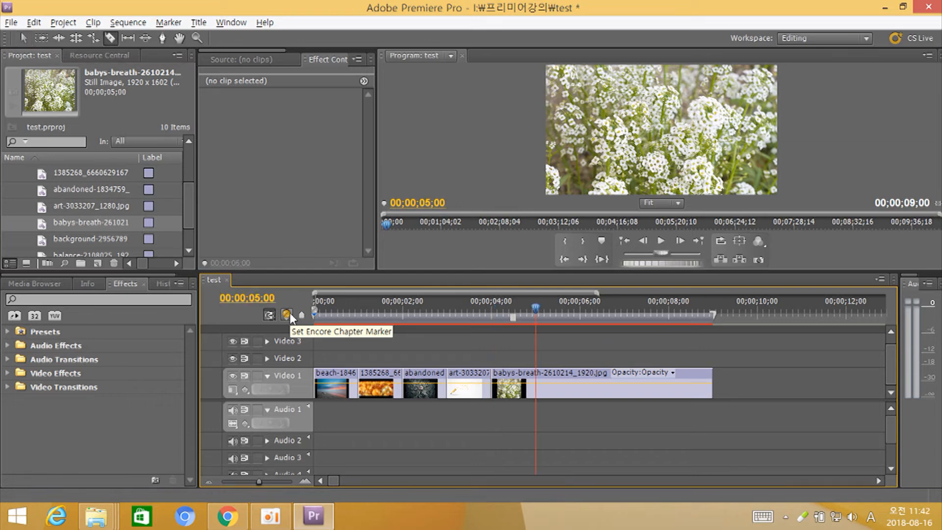
left_click(536, 377)
key("v")
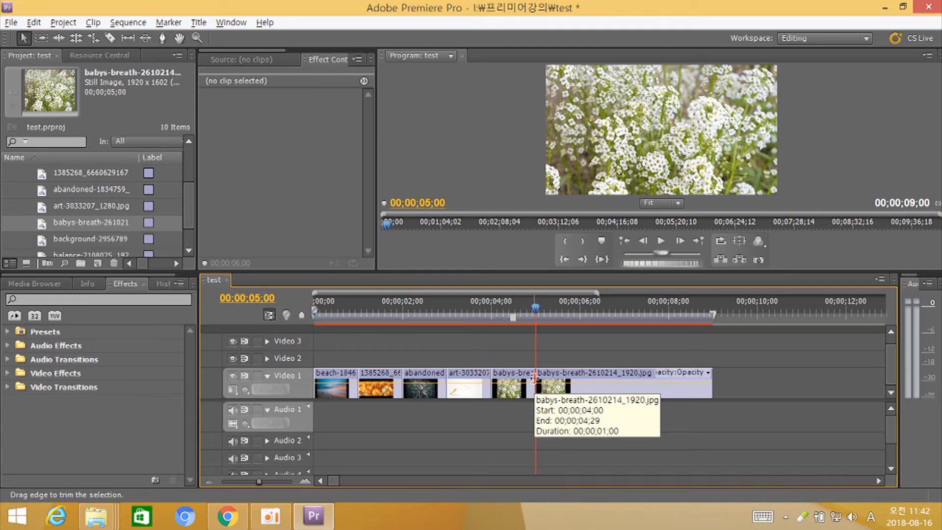
left_click(590, 390)
key("Delete")
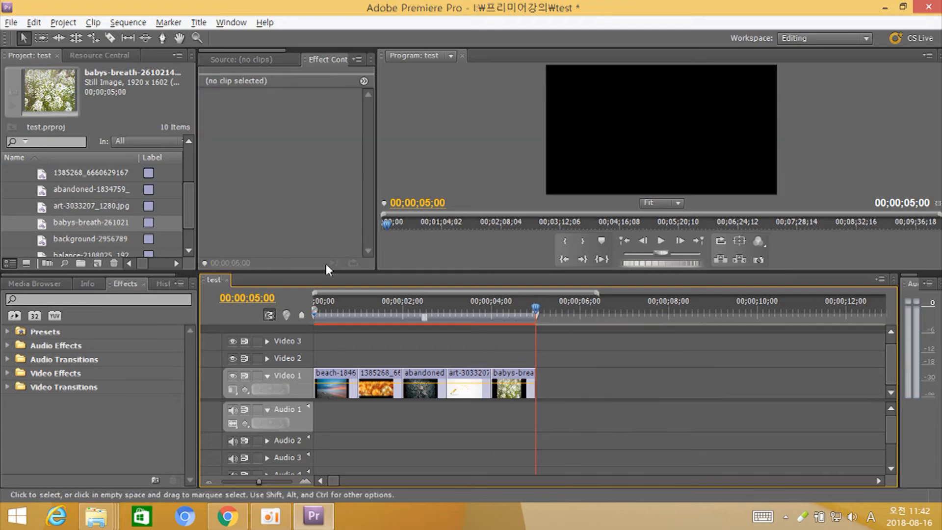
- Place background-2956789_1920.jpg on Video 1 directly after the babys-breath clip and move the playhead to 00;00;06;00
left_click_drag(189, 192, 158, 212)
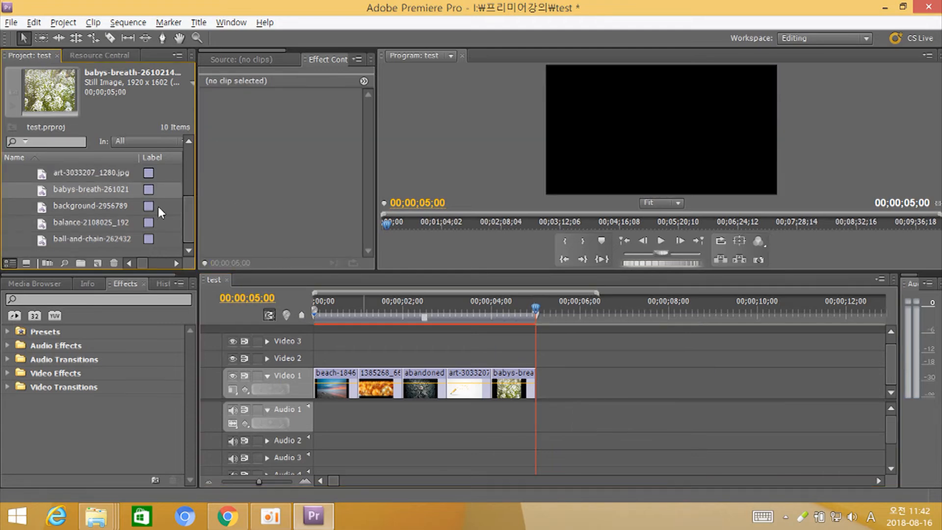
left_click(61, 205)
left_click_drag(61, 205, 540, 385)
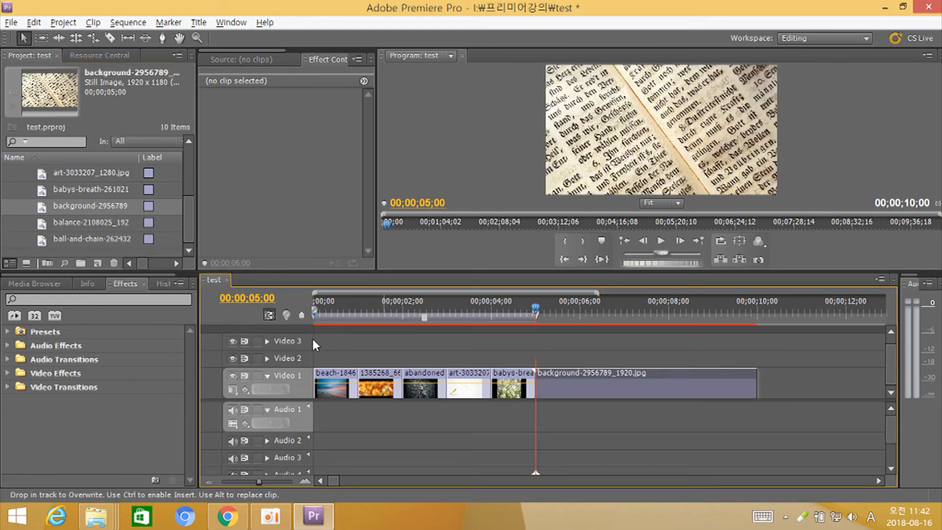
left_click(275, 298)
type("6")
key("Return")
- Split the background clip at 00;00;06;00 with the Razor tool and delete its second part
key("p")
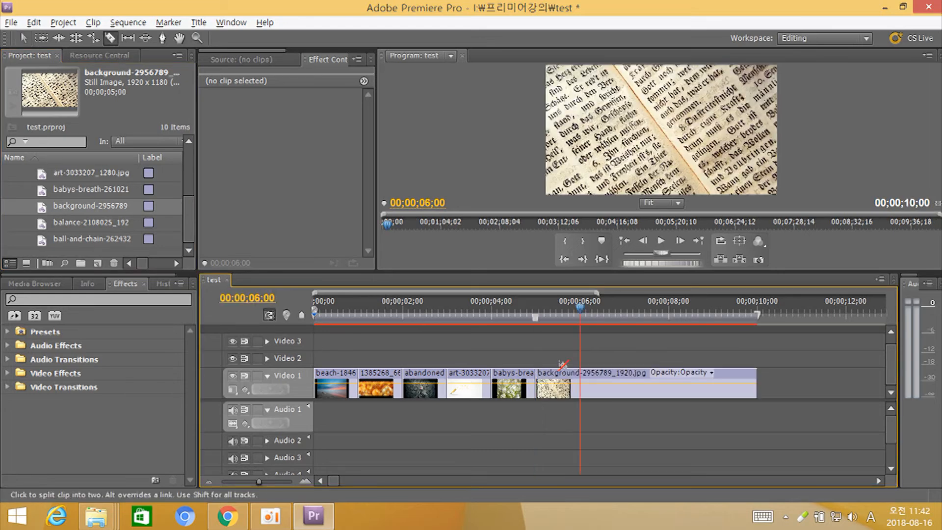
left_click(580, 386)
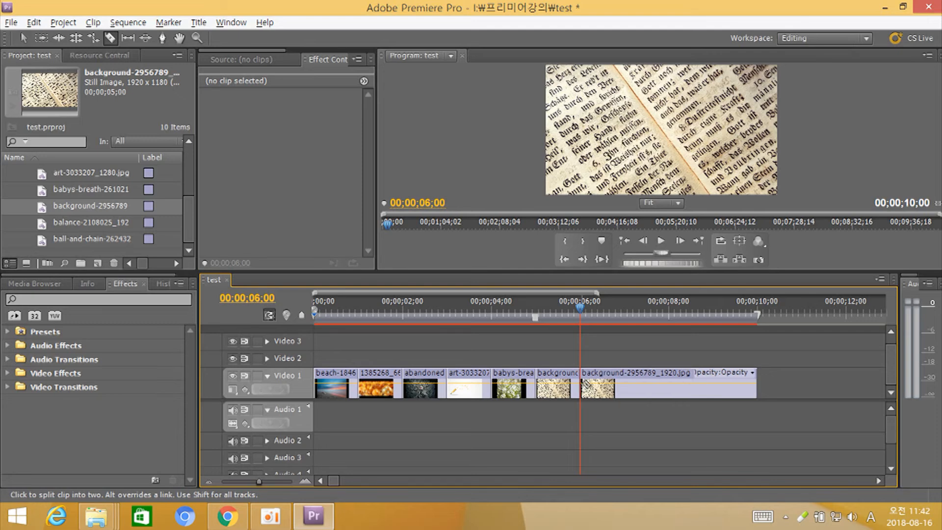
key("v")
left_click(608, 393)
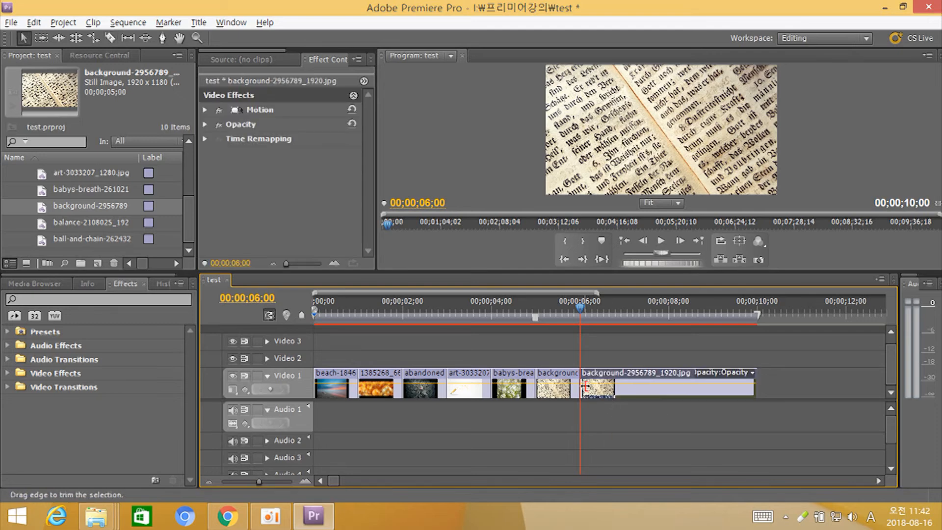
key("Delete")
- Place balance-2108025_1920.jpg on Video 1 directly after the background clip and move the playhead to 00;00;07;00
left_click_drag(73, 225, 596, 398)
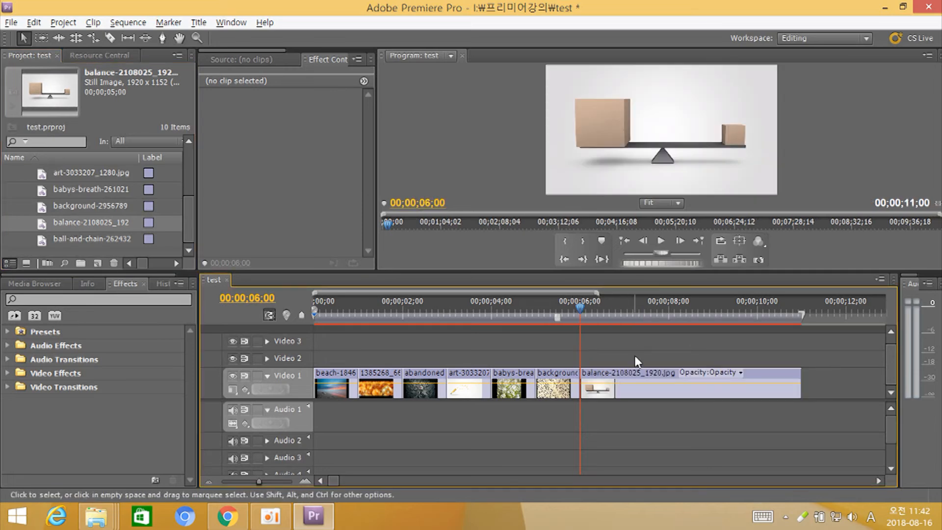
left_click(248, 298)
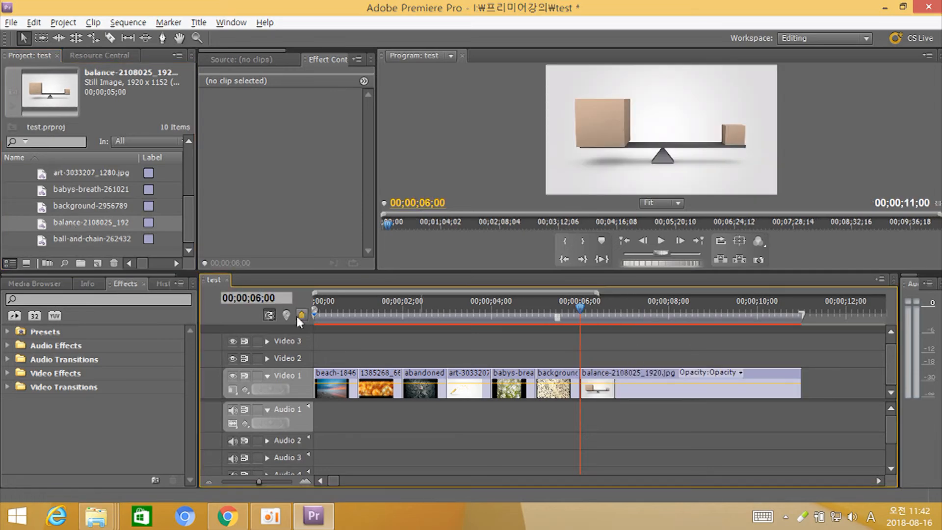
type("7")
key("Return")
- Split the balance clip at 00;00;07;00 with the Razor tool and delete its second part
key("c")
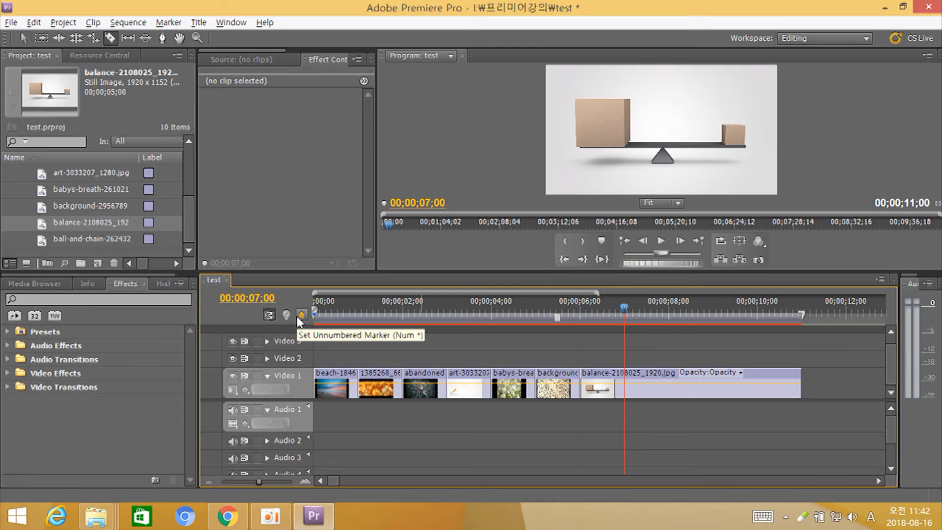
left_click(624, 388)
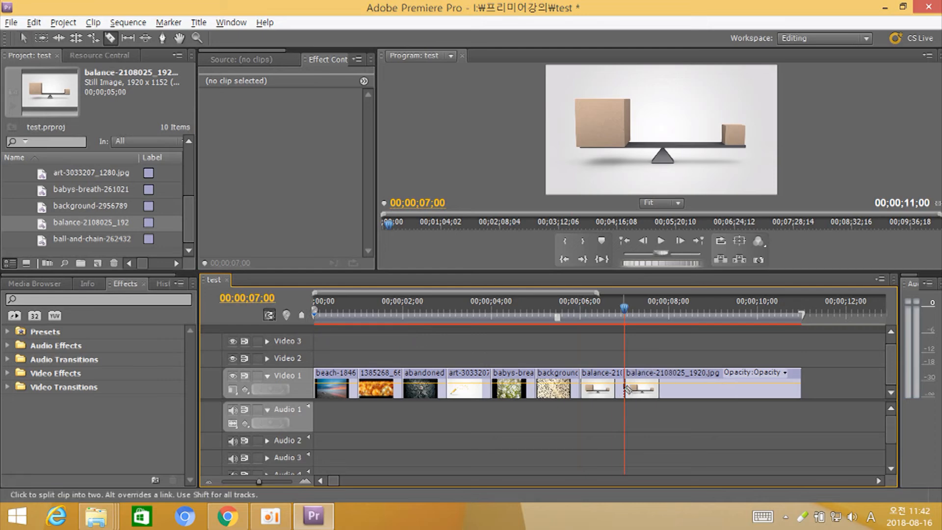
key("v")
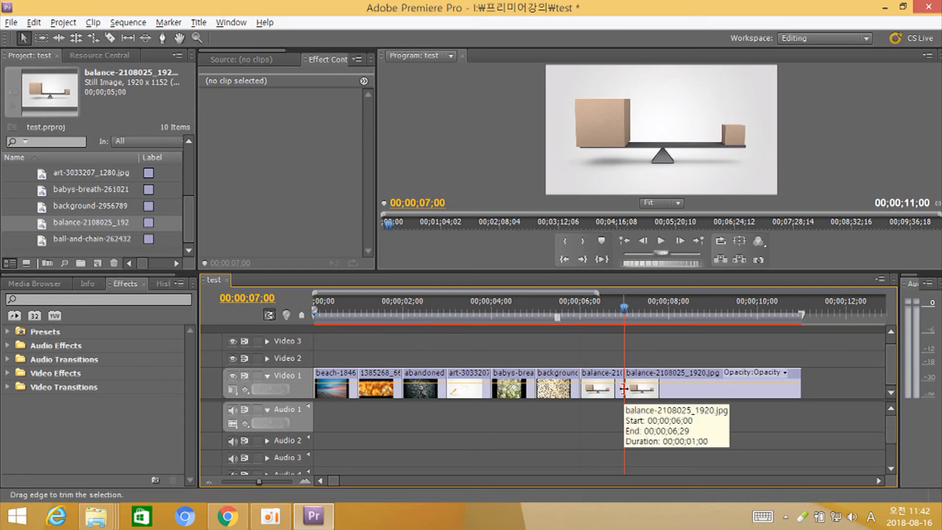
left_click(655, 393)
key("Delete")
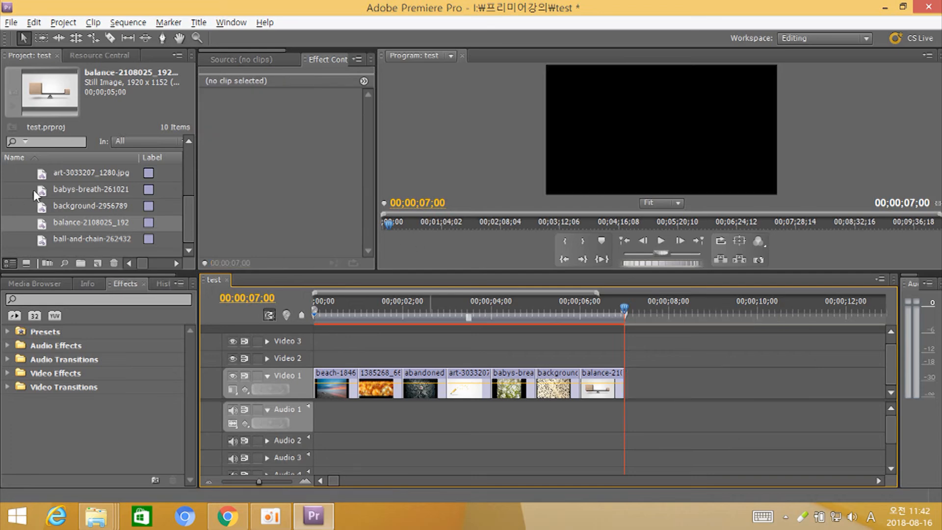
- Place ball-and-chain-2624325_1920.jpg on Video 1 directly after the balance clip and move the playhead to 00;00;08;00
left_click(45, 239)
left_click_drag(171, 244, 630, 390)
left_click(273, 296)
key("BackSpace")
type("8")
key("Return")
- Split the ball-and-chain clip at 00;00;08;00 with the Razor tool and delete its second part
key("c")
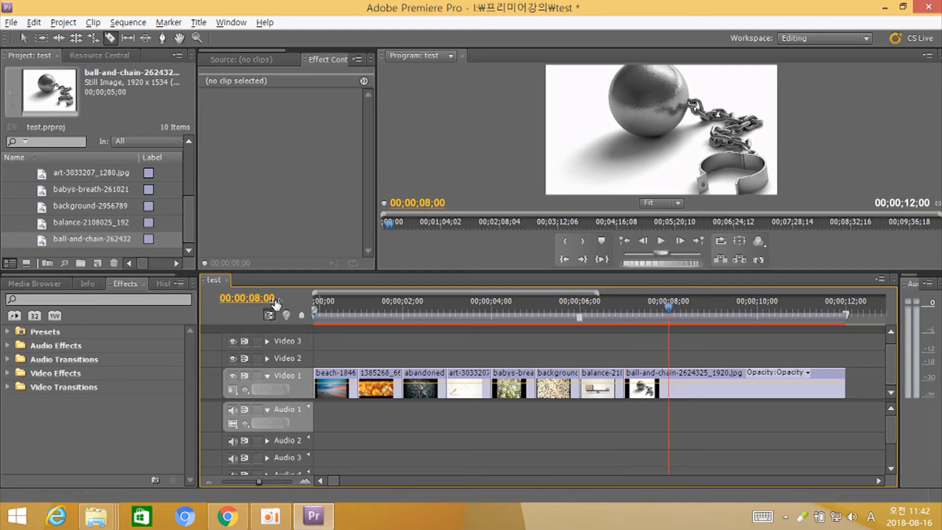
left_click(678, 374)
key("v")
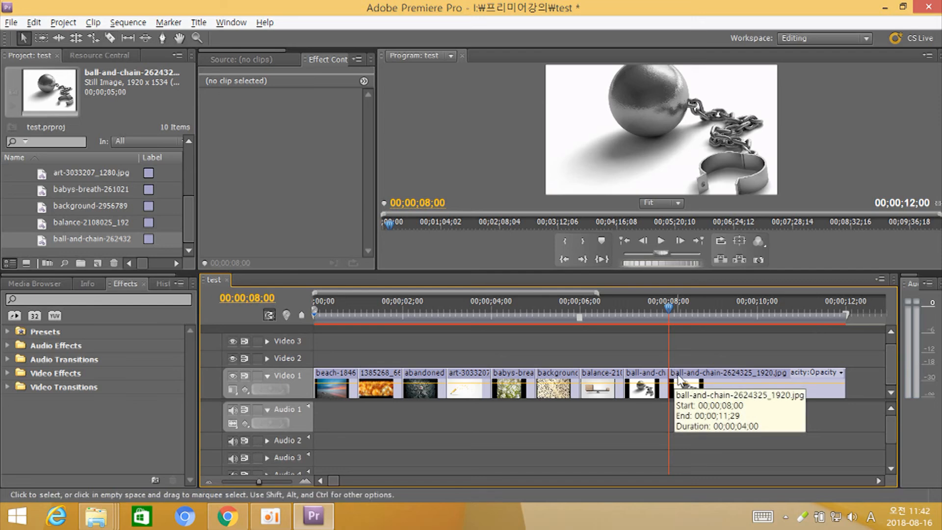
left_click(691, 388)
key("Delete")
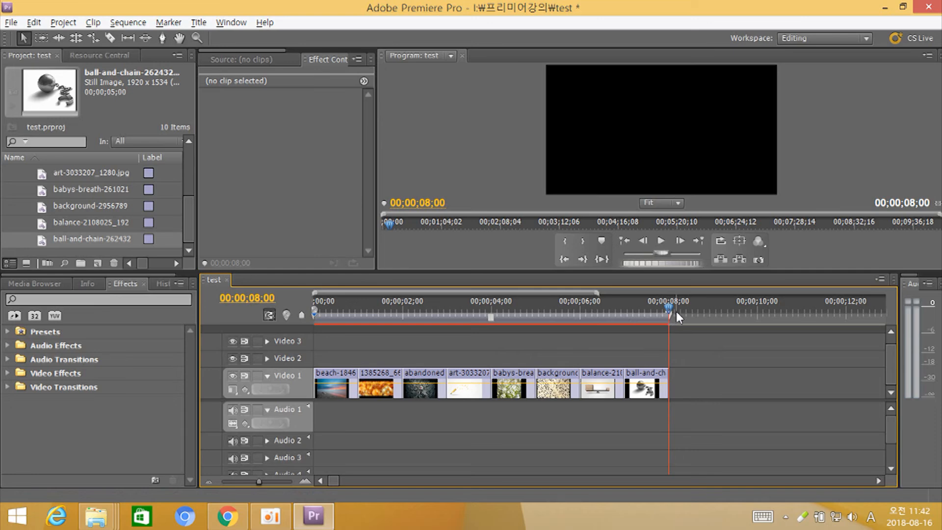
- Return the playhead to the start of the sequence and play back the assembled clips
left_click(619, 304)
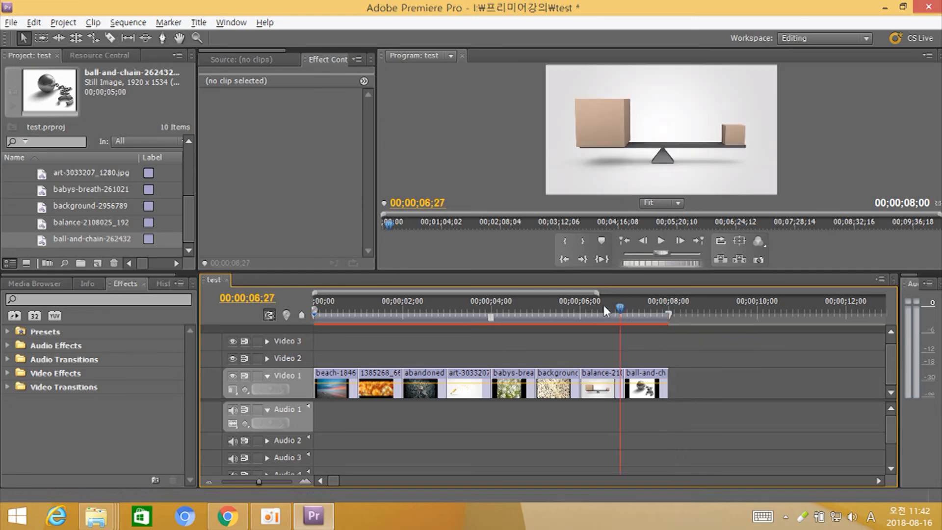
left_click(463, 308)
left_click_drag(402, 315, 303, 313)
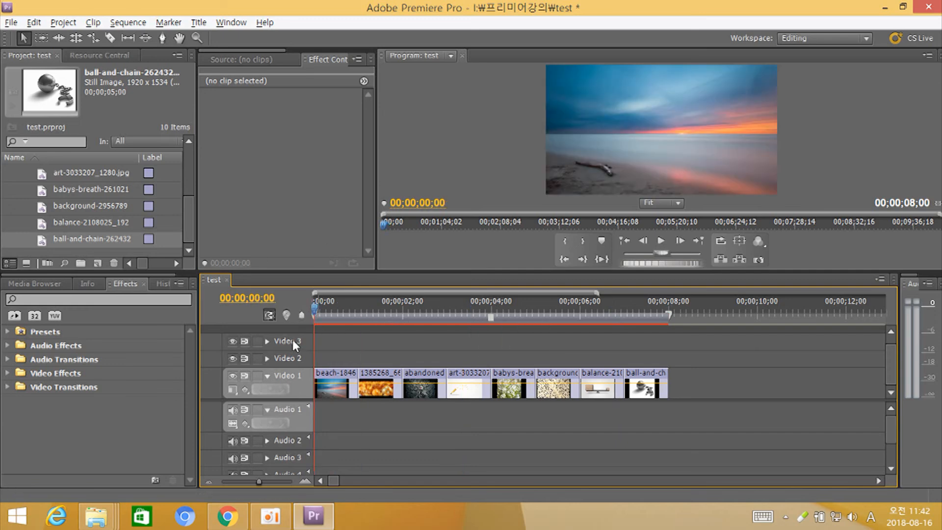
key("space")
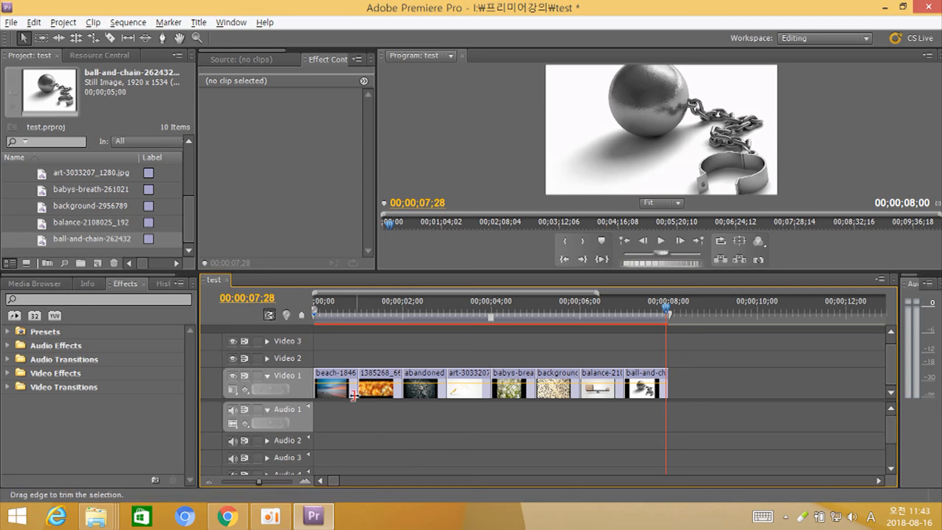
- Select the beach clip on Video 1 and expand its Motion effect settings
left_click(347, 392)
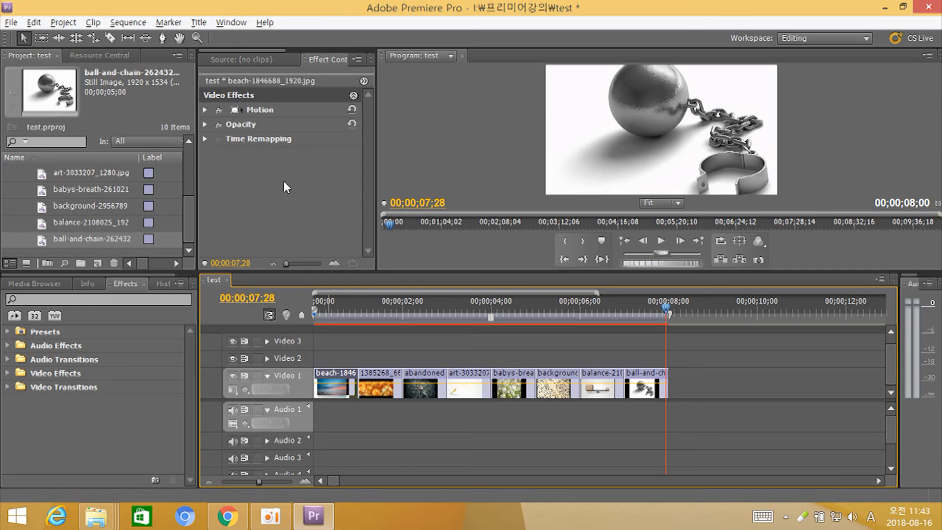
left_click(205, 109)
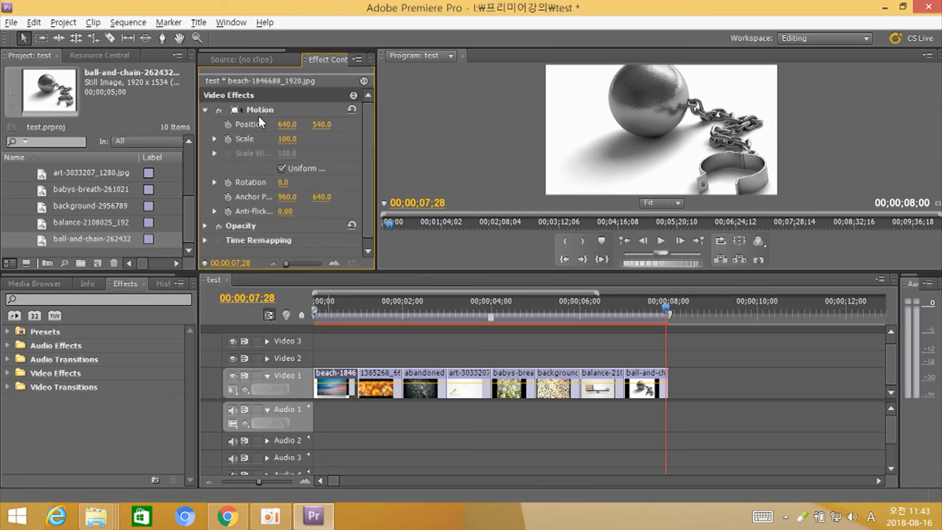